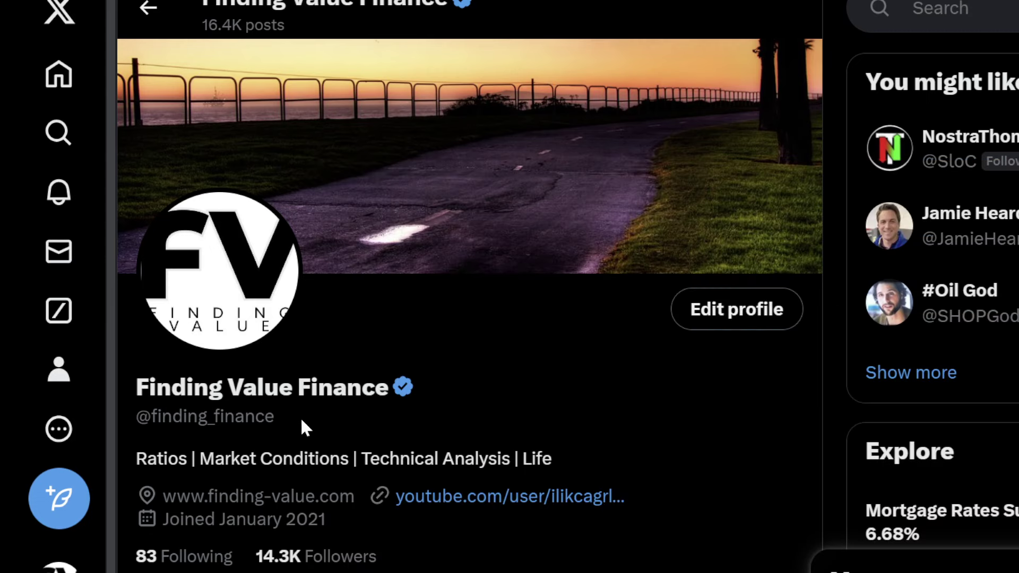
Highlight the profile's handle and website address, then clear the selection.
left_click_drag(302, 421, 136, 419)
scroll(311, 312, "down", 2)
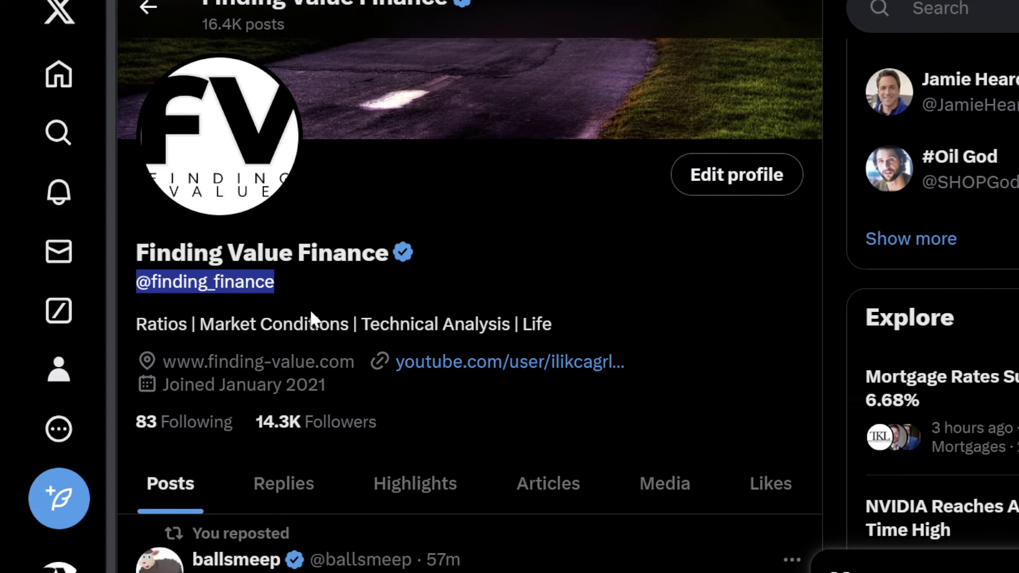
left_click_drag(356, 361, 177, 362)
left_click(335, 387)
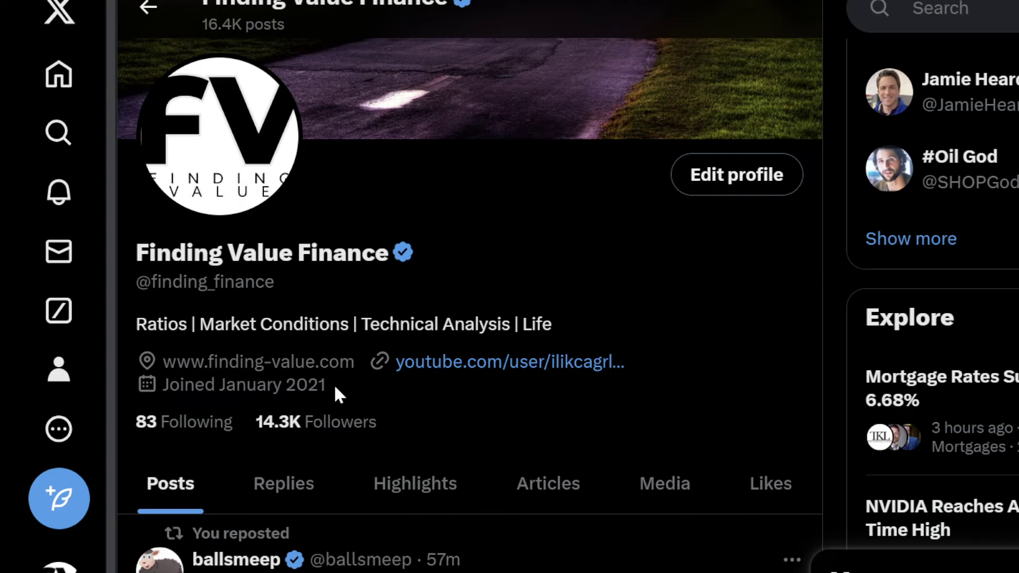
Scroll the Posts feed down to the reposted $ltbr daily chart post.
scroll(367, 235, "down", 5)
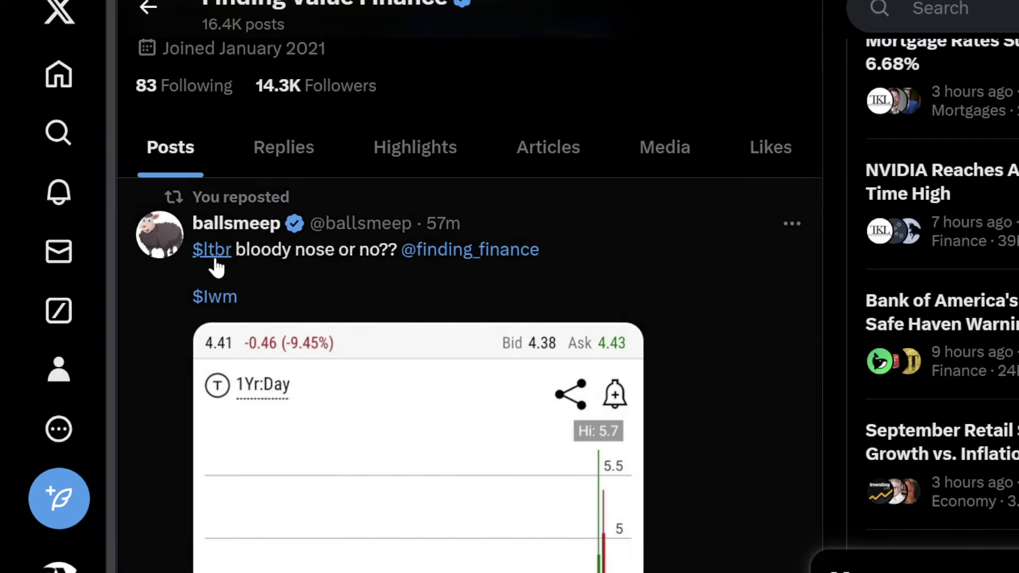
scroll(552, 271, "down", 2)
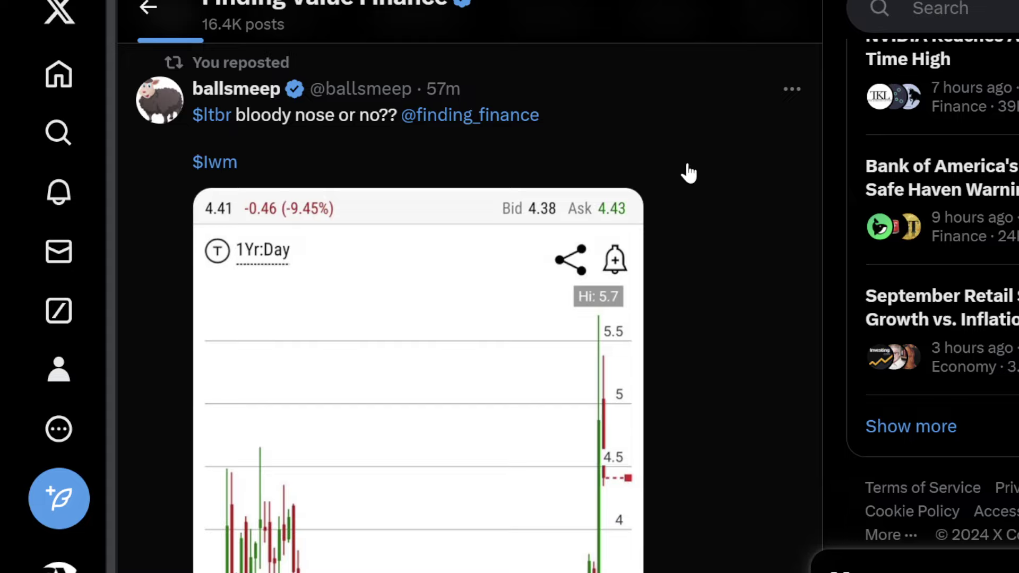
scroll(627, 233, "down", 2)
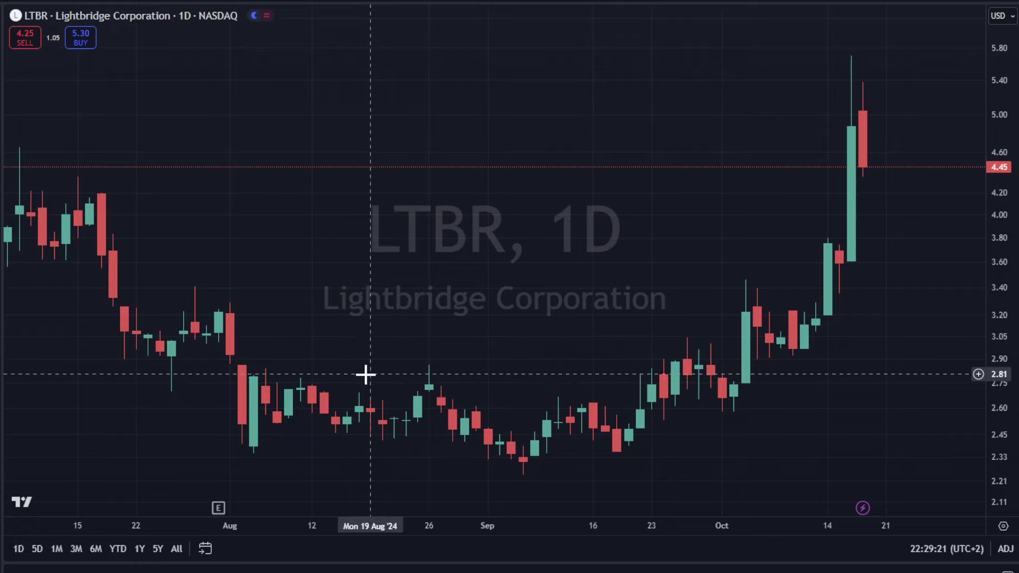
Zoom the LTBR daily chart, then switch to the All range for monthly candles since 2001.
scroll(364, 371, "up", 3)
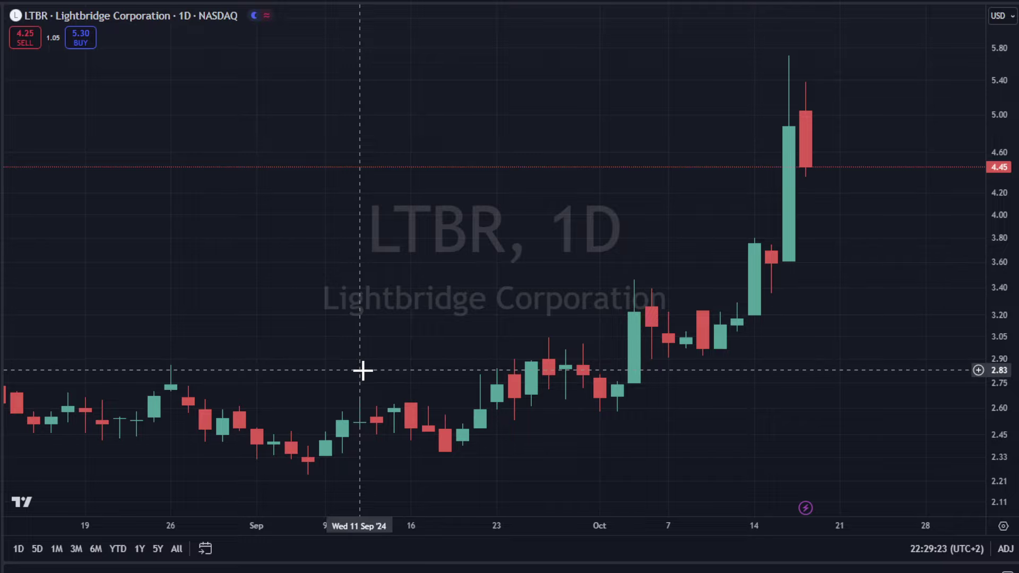
scroll(363, 371, "down", 8)
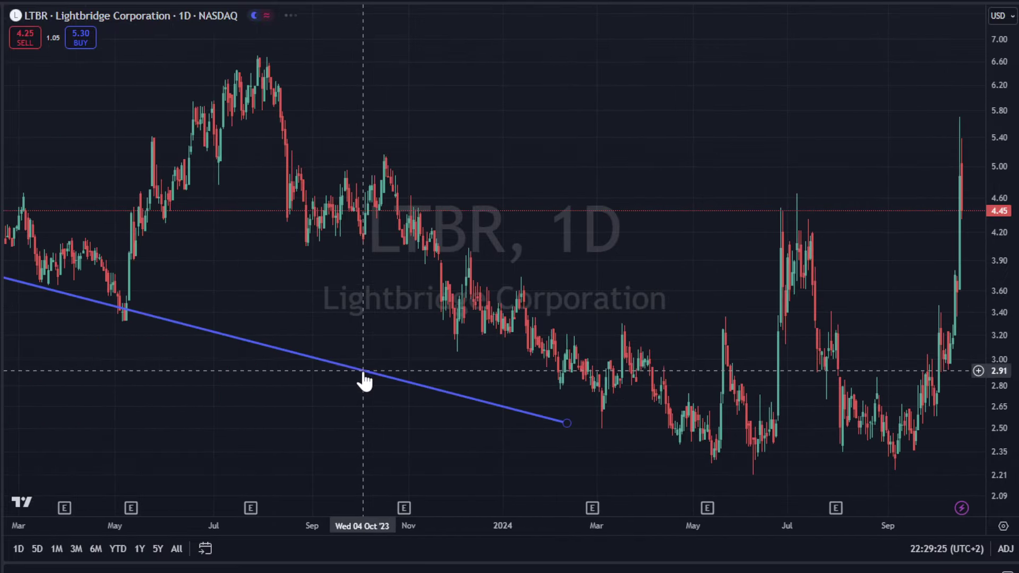
scroll(363, 371, "up", 8)
scroll(366, 371, "down", 10)
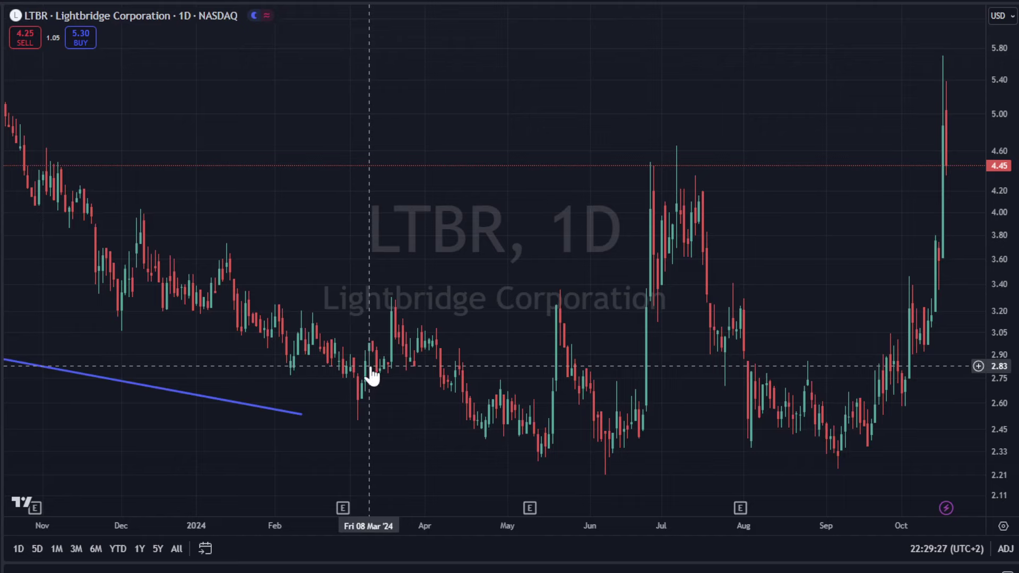
left_click(176, 549)
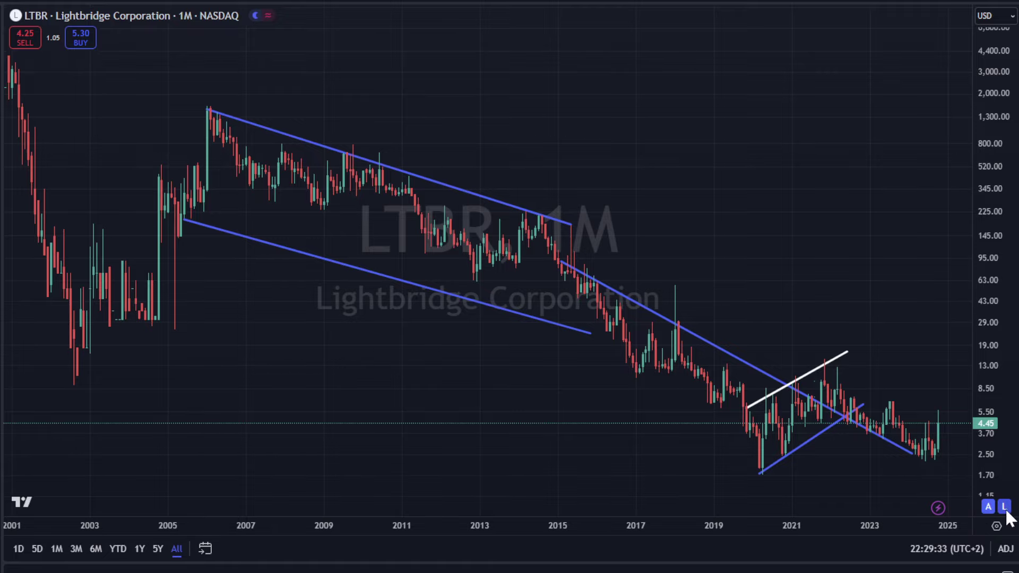
Toggle the LTBR price scale to linear and back to logarithmic.
left_click(997, 526)
scroll(832, 379, "up", 3)
scroll(832, 379, "up", 3)
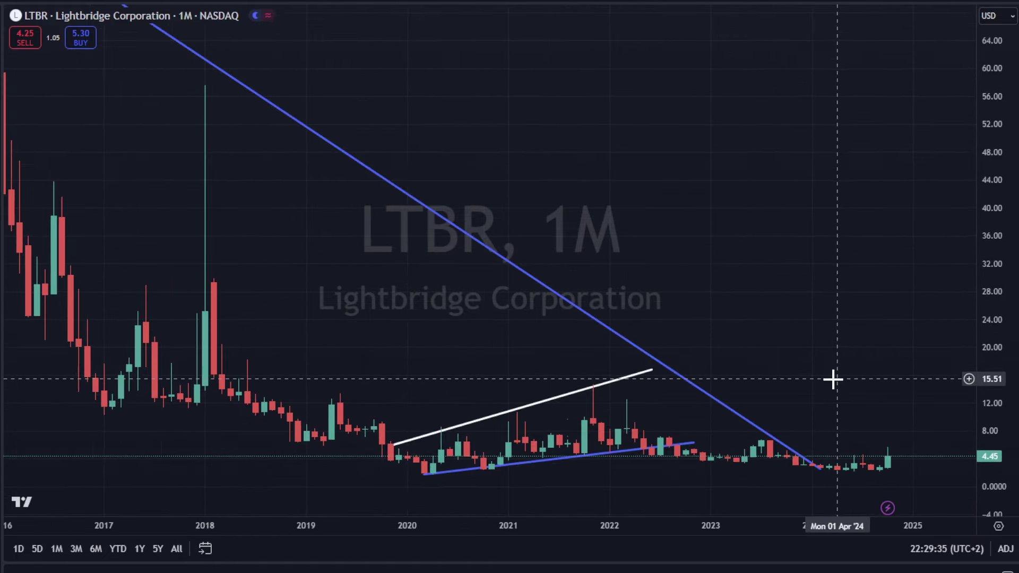
scroll(836, 378, "down", 6)
left_click(1007, 507)
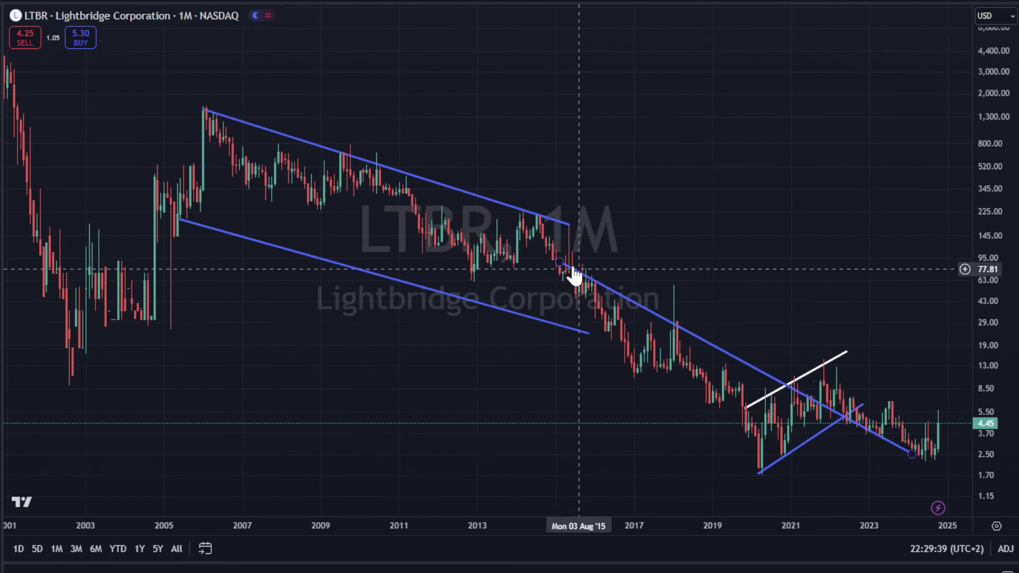
Move the long trendline's upper anchor to the 2015 high (~183.70) and extend it past 2025.
left_click_drag(559, 260, 567, 226)
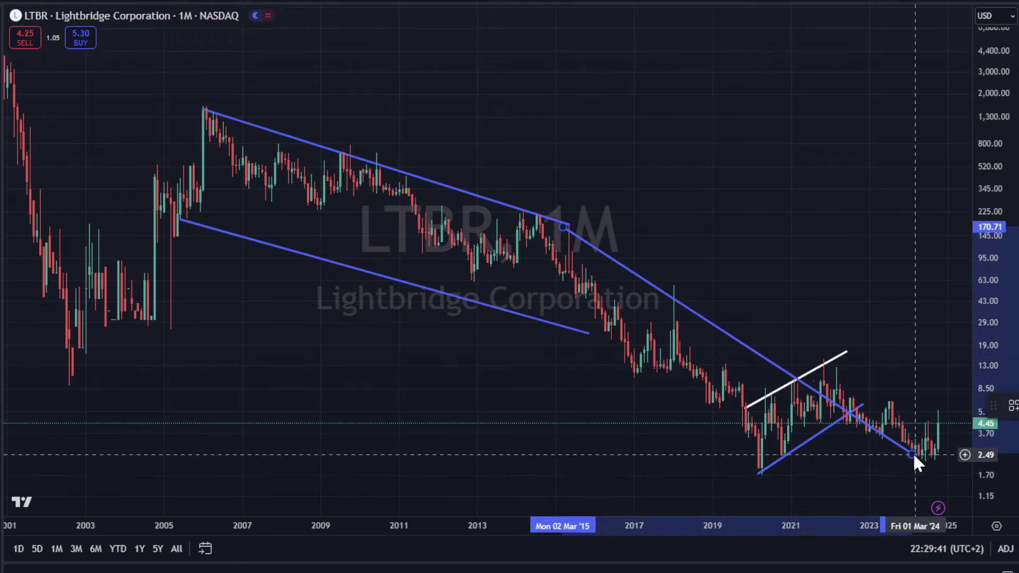
left_click_drag(912, 454, 959, 437)
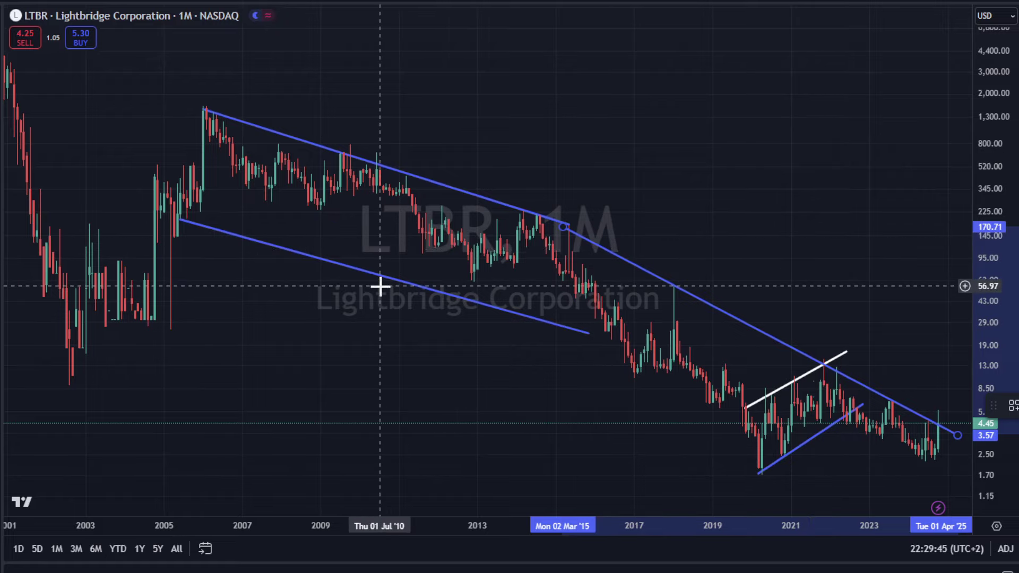
scroll(608, 329, "up", 4)
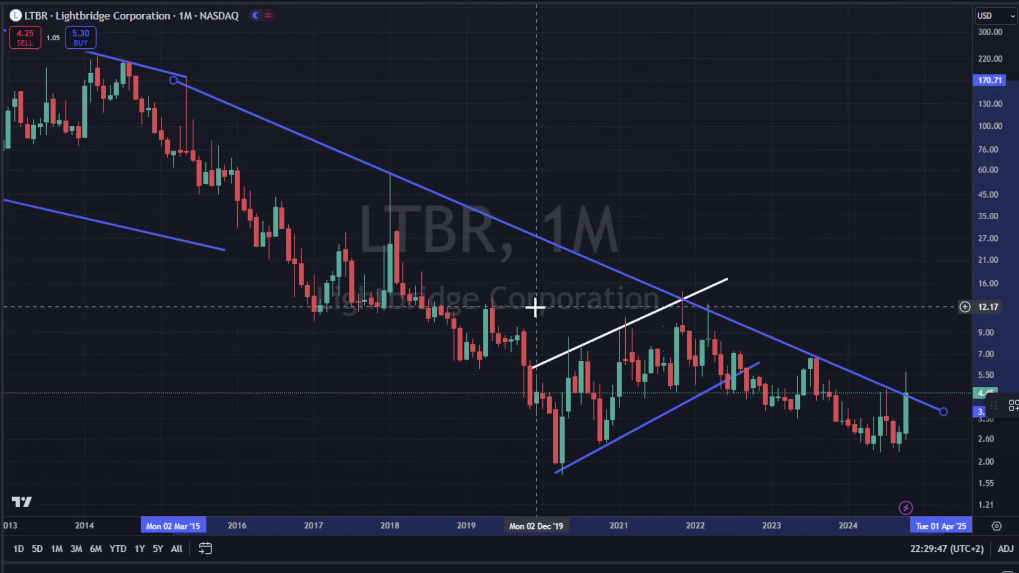
scroll(526, 300, "down", 1)
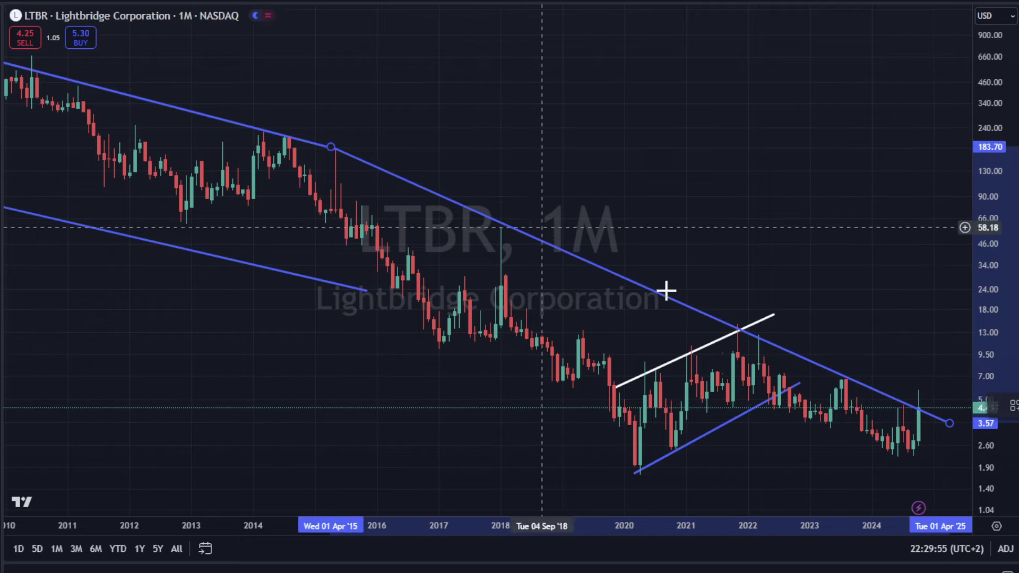
left_click_drag(946, 372, 873, 420)
left_click(842, 304)
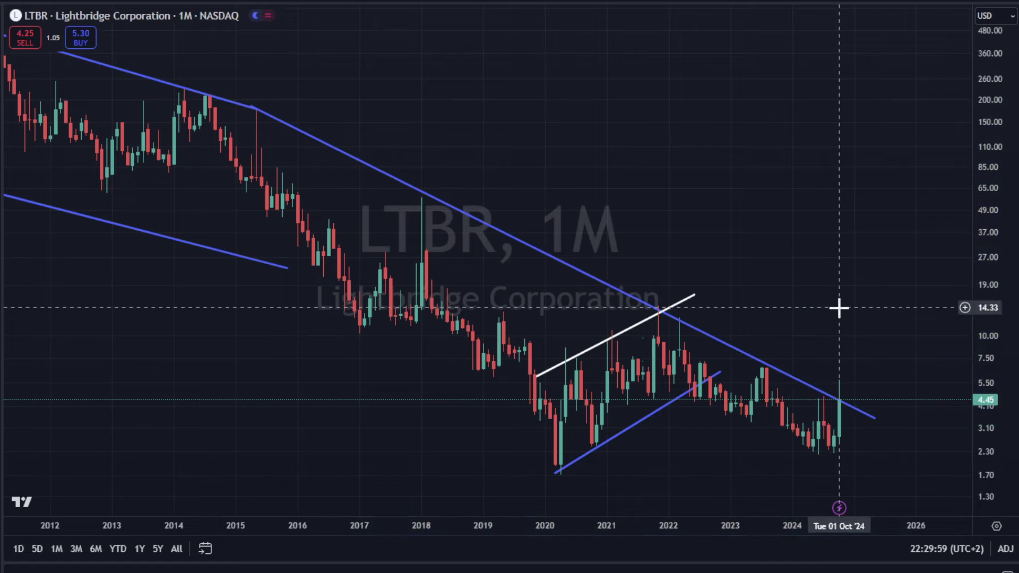
scroll(760, 297, "down", 2)
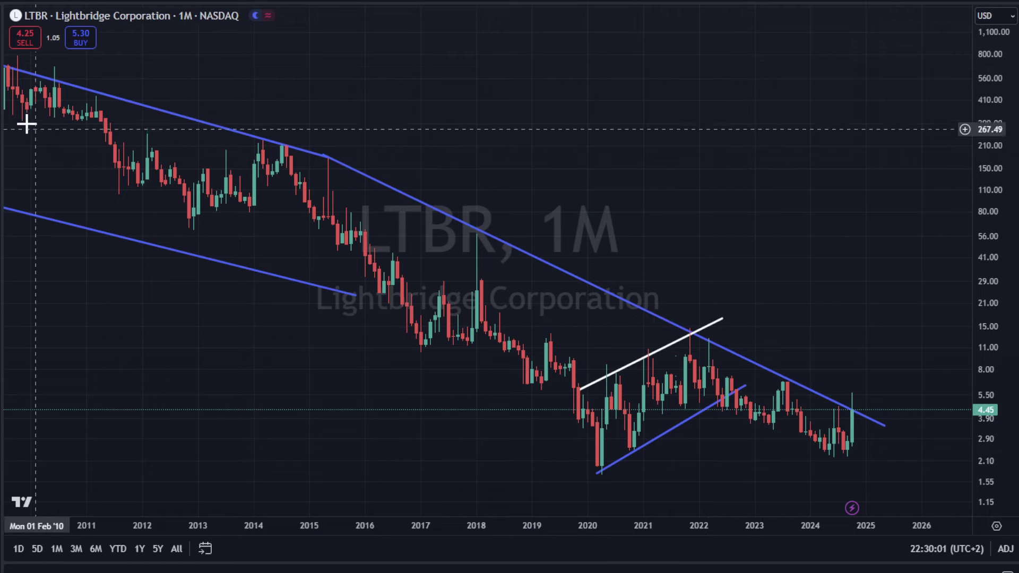
Circle the trendline touches in white freehand, then undo all but the 2015 circle.
left_click_drag(315, 143, 351, 156)
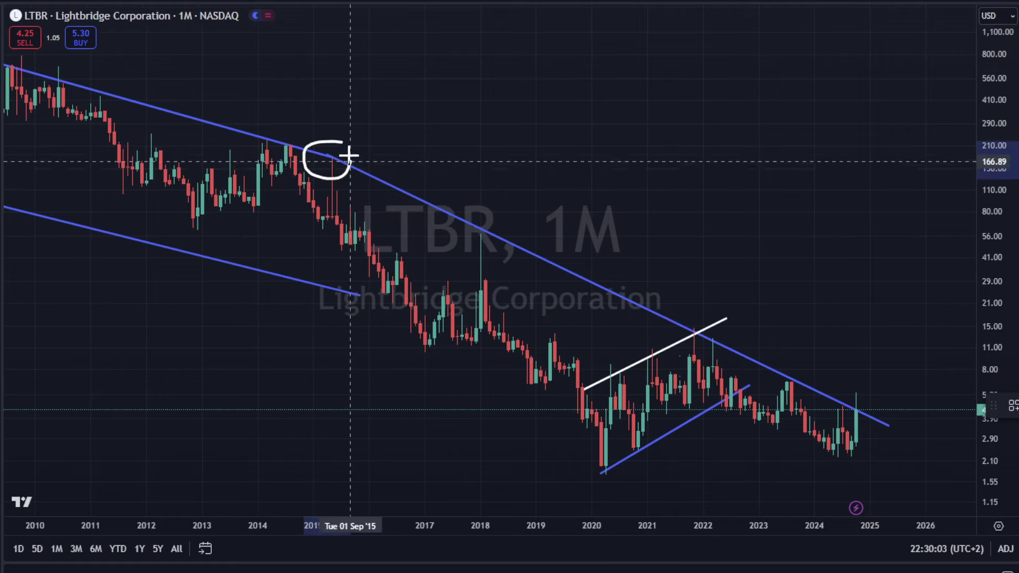
mouse_move(491, 218)
left_mouse_down()
mouse_move(462, 223)
mouse_move(496, 226)
left_mouse_up()
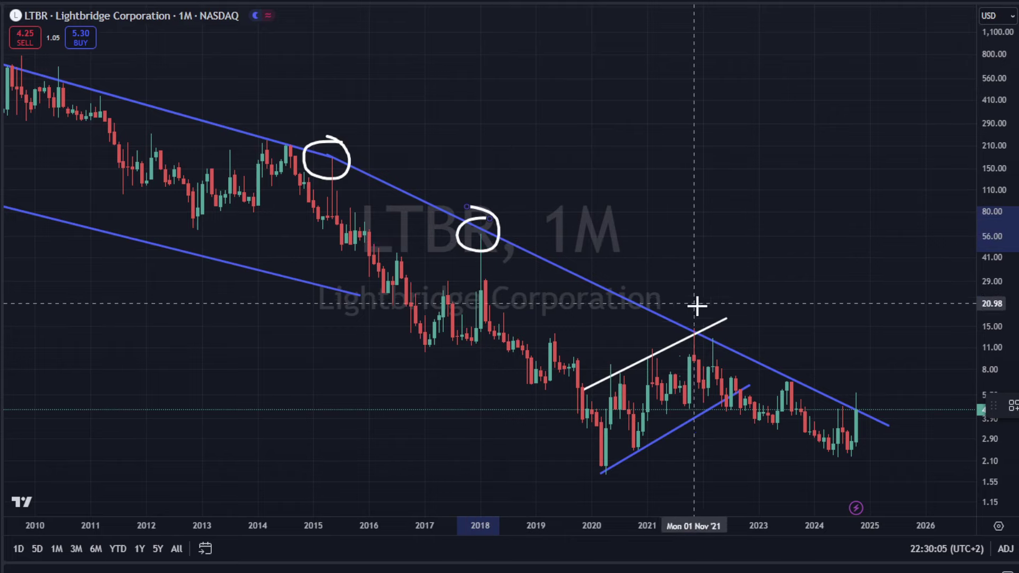
mouse_move(699, 318)
left_mouse_down()
mouse_move(681, 330)
mouse_move(711, 327)
mouse_move(712, 349)
mouse_move(717, 332)
left_mouse_up()
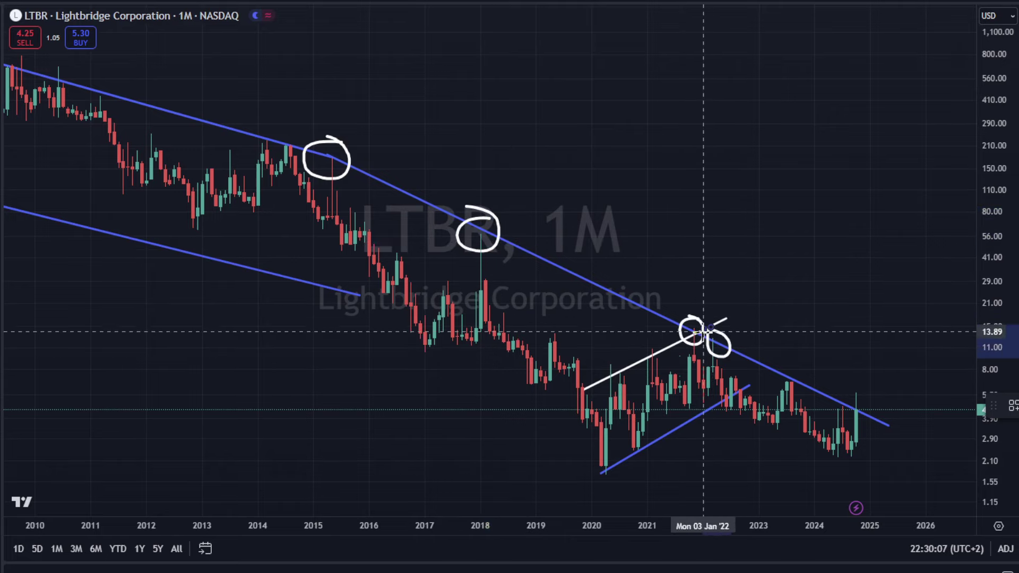
mouse_move(789, 371)
left_mouse_down()
mouse_move(773, 395)
mouse_move(794, 367)
left_mouse_up()
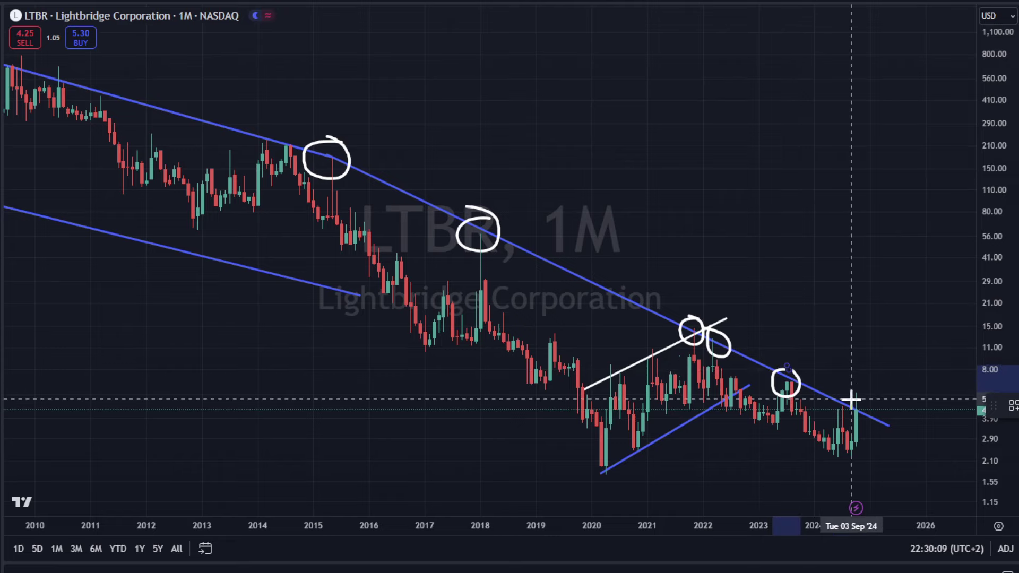
mouse_move(850, 399)
left_mouse_down()
mouse_move(848, 409)
mouse_move(855, 393)
mouse_move(867, 403)
mouse_move(857, 390)
left_mouse_up()
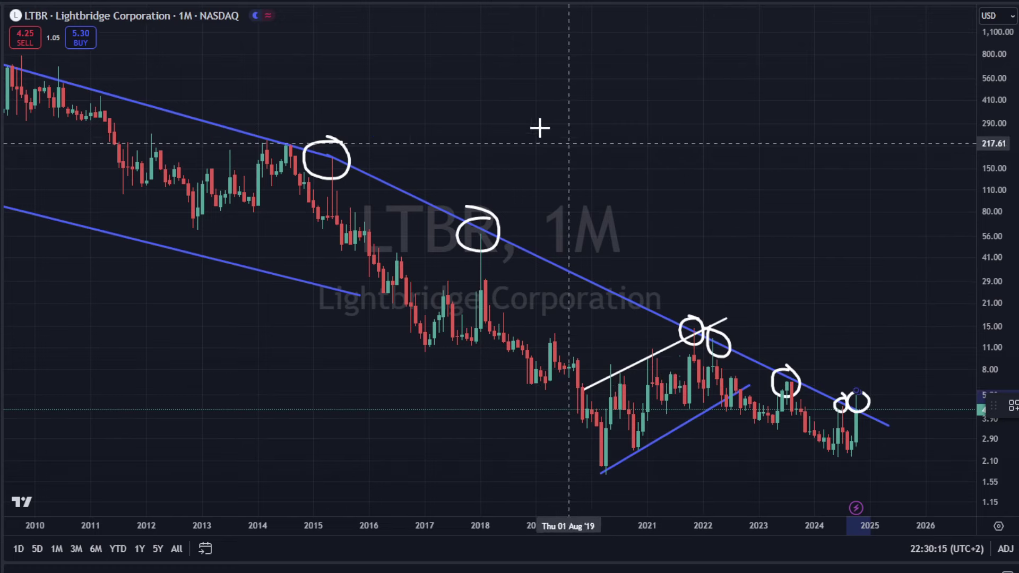
key("ctrl+z")
key("ctrl+z")
key("ctrl+z")
key("ctrl+z")
key("ctrl+z")
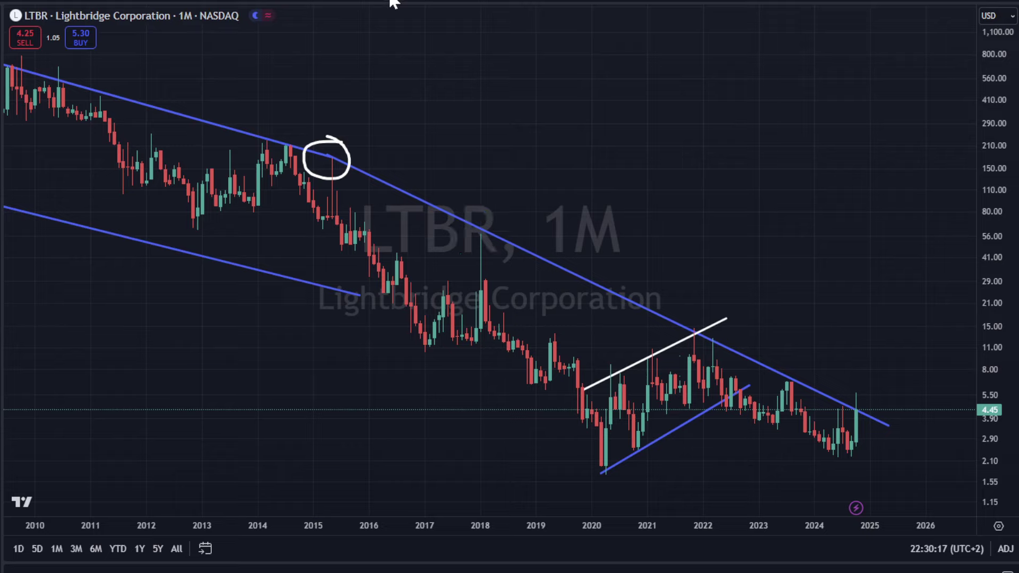
Sketch a white breakout-and-pullback path off the last candle, then go from weekly 5Y to daily 1Y.
mouse_move(860, 416)
left_mouse_down()
mouse_move(866, 364)
mouse_move(906, 387)
left_mouse_up()
key("ctrl+z")
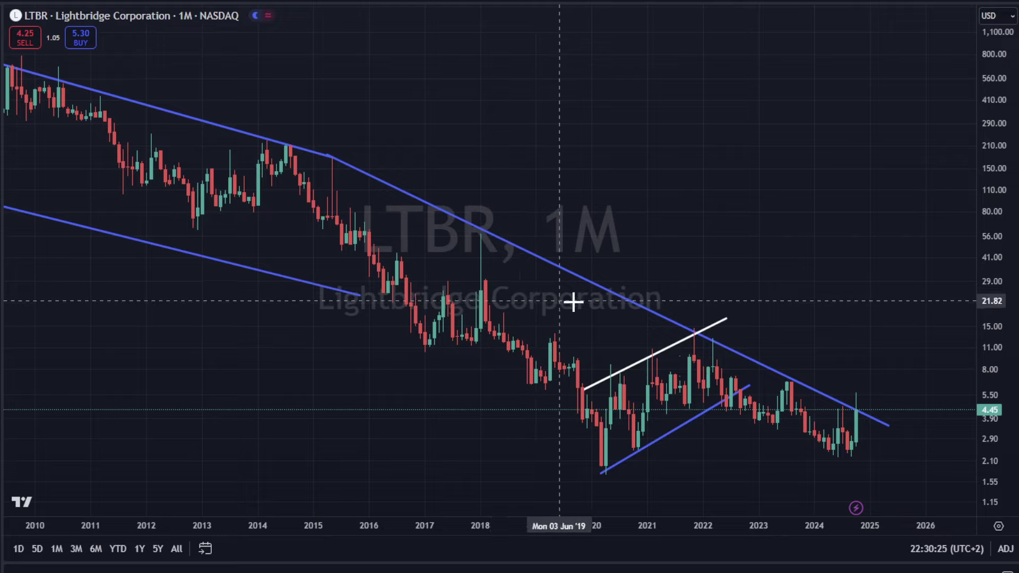
left_click(158, 549)
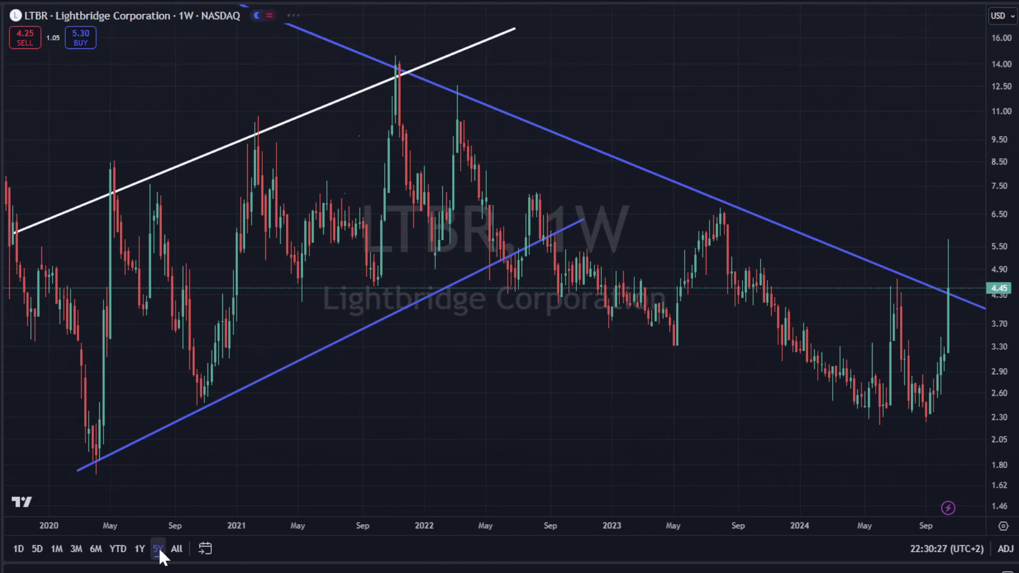
left_click(140, 548)
Zoom the daily chart to March–October 2024 and circle the mid-May rally candles in white.
scroll(511, 343, "up", 5)
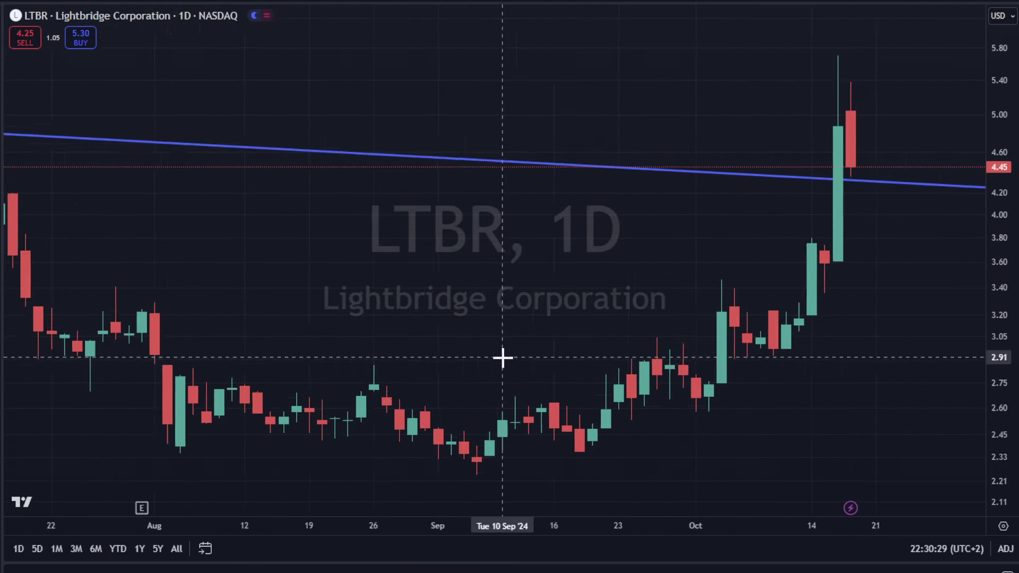
scroll(517, 355, "down", 2)
scroll(393, 419, "down", 4)
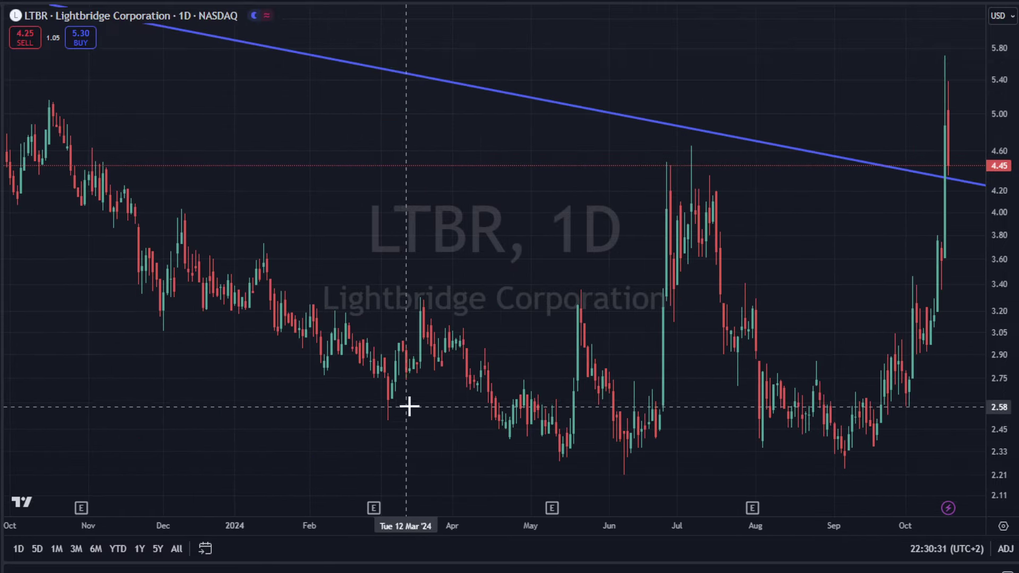
scroll(420, 401, "up", 2)
scroll(428, 393, "down", 1)
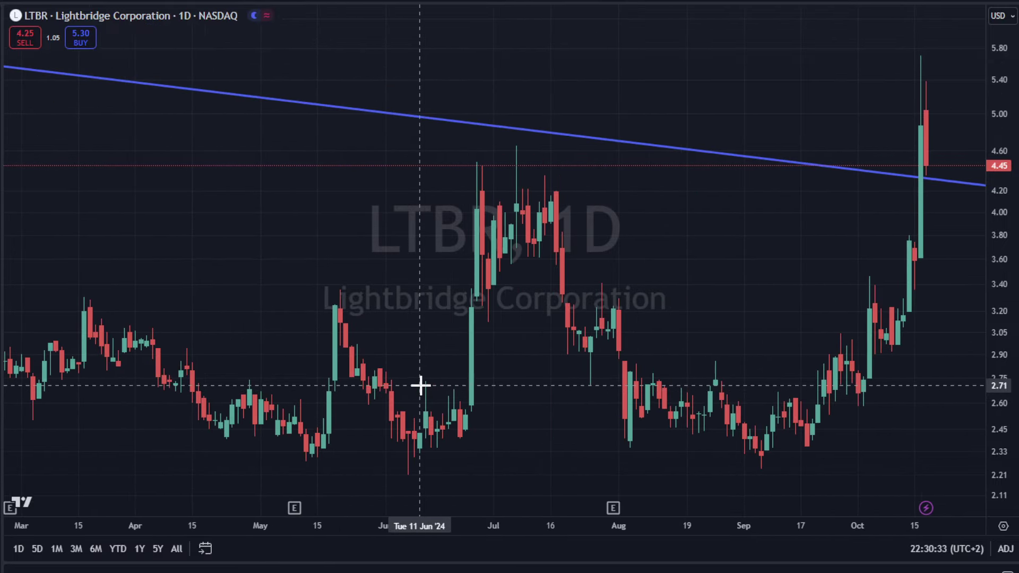
mouse_move(342, 284)
left_mouse_down()
mouse_move(321, 302)
mouse_move(307, 460)
mouse_move(339, 300)
mouse_move(346, 344)
mouse_move(431, 453)
left_mouse_up()
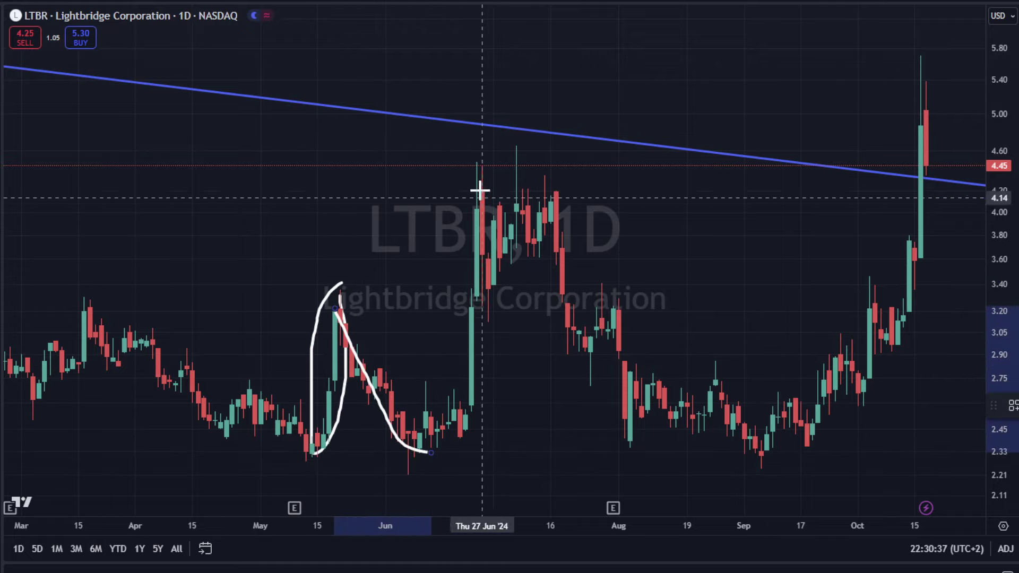
Sketch the June pullback and rally, July channel lines, the 2.33 support and a falling trend line.
mouse_move(474, 184)
left_mouse_down()
mouse_move(436, 458)
mouse_move(478, 227)
left_mouse_up()
left_click_drag(478, 322, 574, 230)
mouse_move(460, 210)
left_mouse_down()
mouse_move(560, 187)
mouse_move(569, 200)
mouse_move(538, 260)
mouse_move(619, 366)
mouse_move(632, 433)
mouse_move(598, 419)
mouse_move(644, 421)
left_mouse_up()
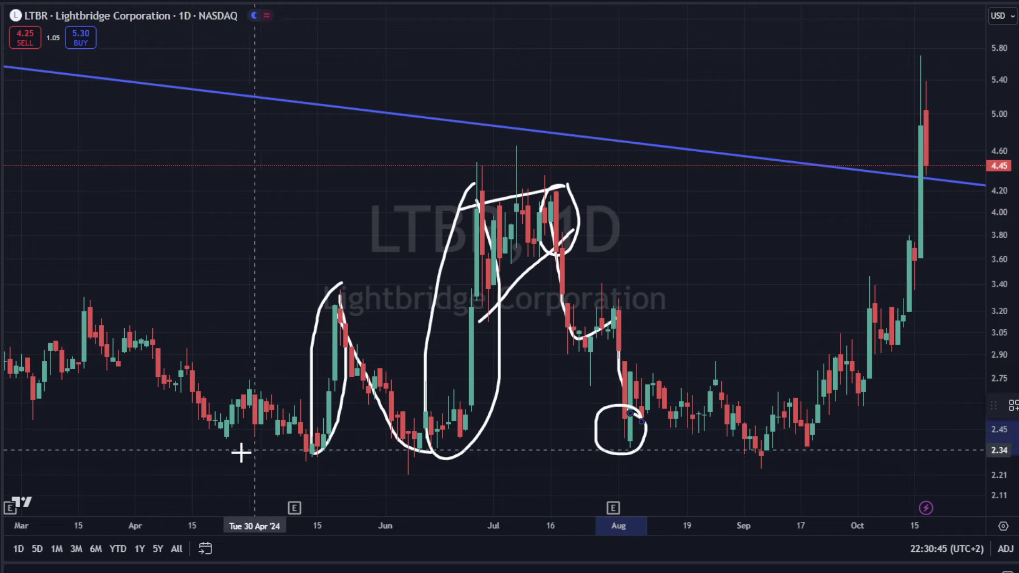
left_click_drag(175, 452, 887, 453)
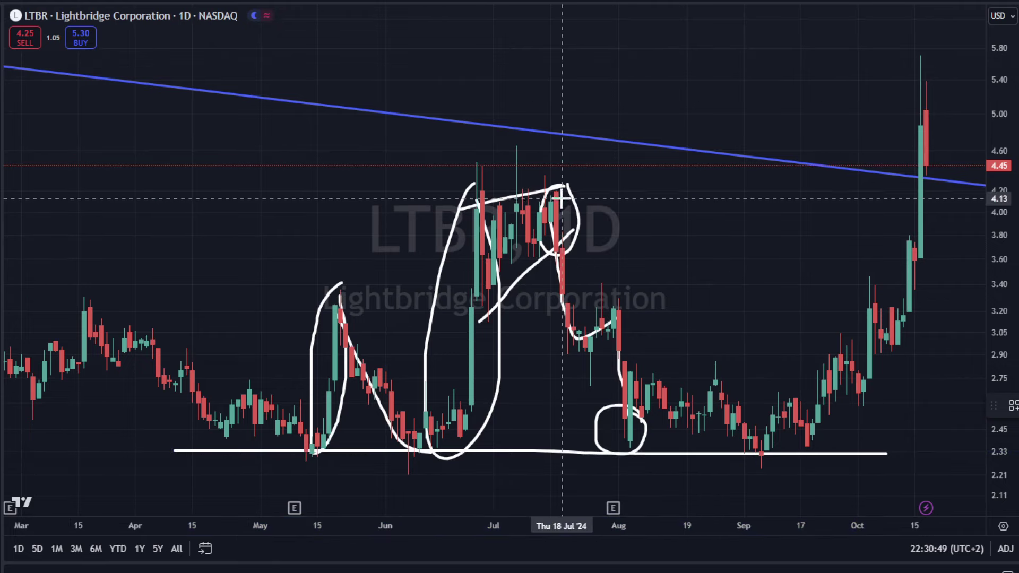
mouse_move(545, 192)
left_mouse_down()
mouse_move(779, 405)
mouse_move(801, 462)
mouse_move(864, 441)
mouse_move(552, 199)
mouse_move(577, 284)
mouse_move(573, 273)
left_mouse_up()
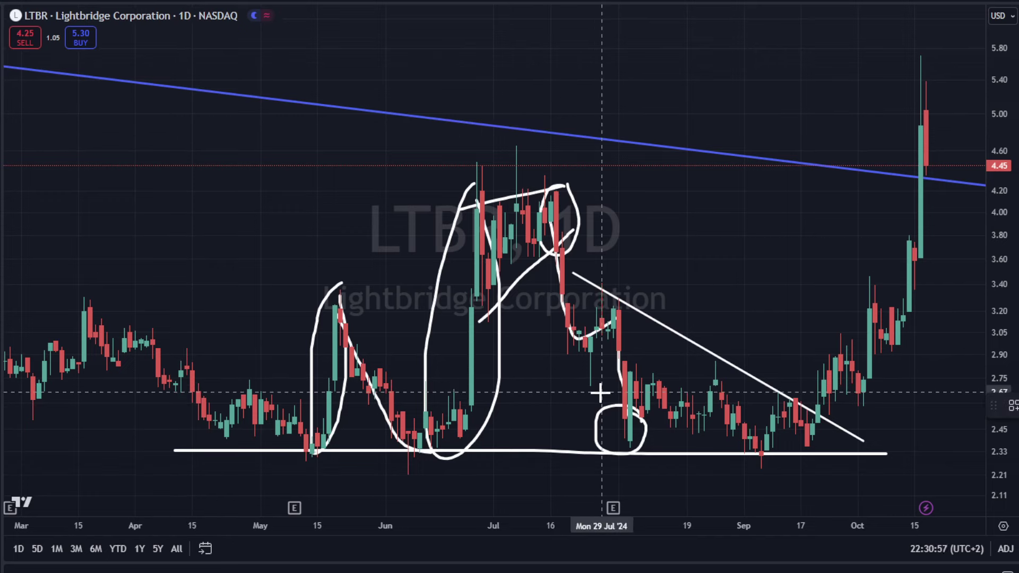
Box the September candles and circle the mid-August consolidation in white freehand.
mouse_move(823, 413)
left_mouse_down()
mouse_move(725, 412)
mouse_move(732, 458)
mouse_move(829, 409)
left_mouse_up()
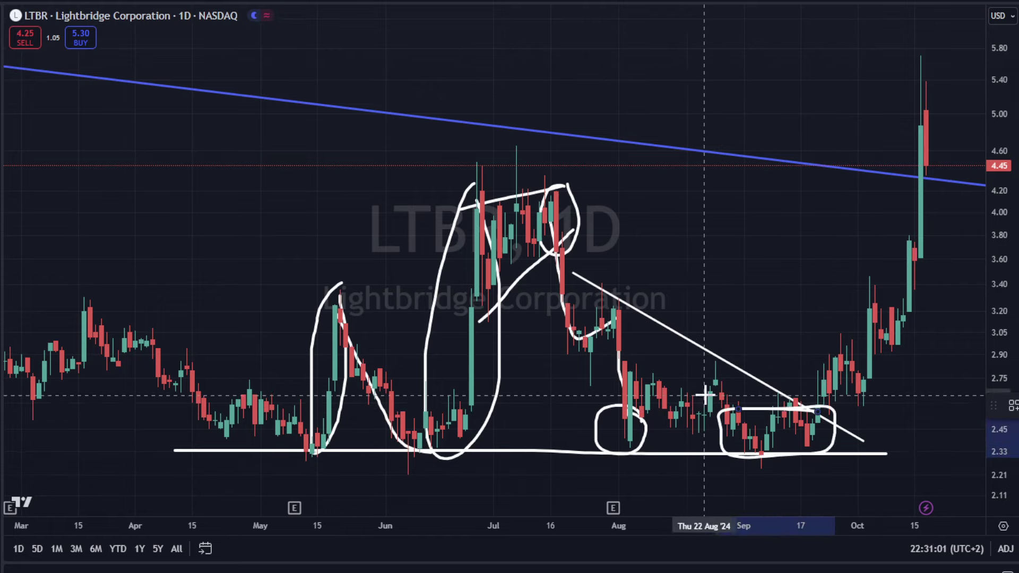
mouse_move(705, 390)
left_mouse_down()
mouse_move(641, 388)
mouse_move(735, 419)
mouse_move(647, 392)
left_mouse_up()
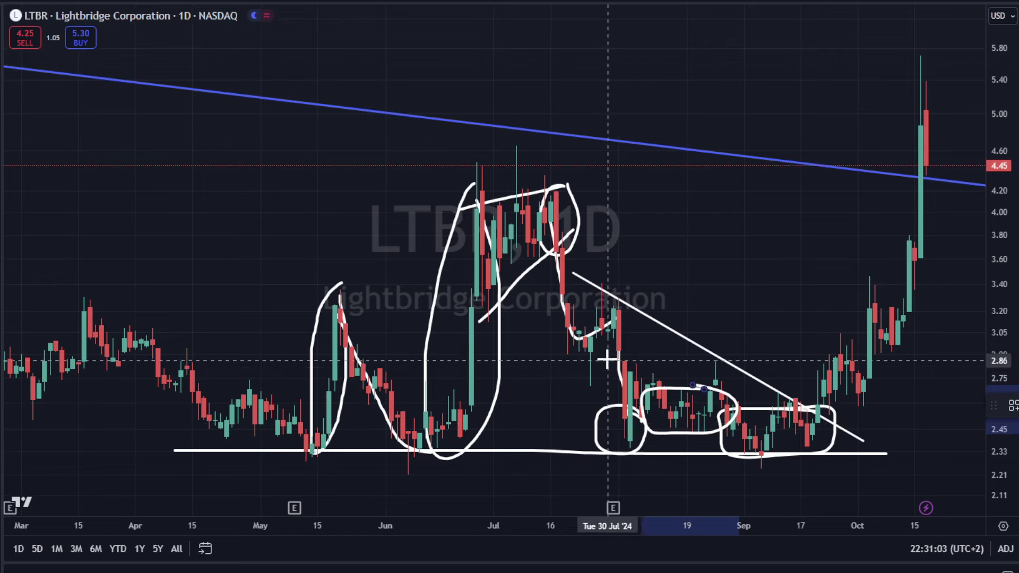
mouse_move(610, 348)
left_mouse_down()
mouse_move(628, 422)
mouse_move(712, 404)
mouse_move(774, 425)
mouse_move(835, 414)
mouse_move(820, 386)
mouse_move(844, 407)
left_mouse_up()
Sketch breakout, flag and arc strokes around the late-September and October candles.
mouse_move(842, 343)
left_mouse_down()
mouse_move(881, 376)
mouse_move(847, 408)
left_mouse_up()
left_click_drag(836, 398, 881, 396)
left_click_drag(861, 287, 921, 321)
left_click_drag(866, 346, 914, 351)
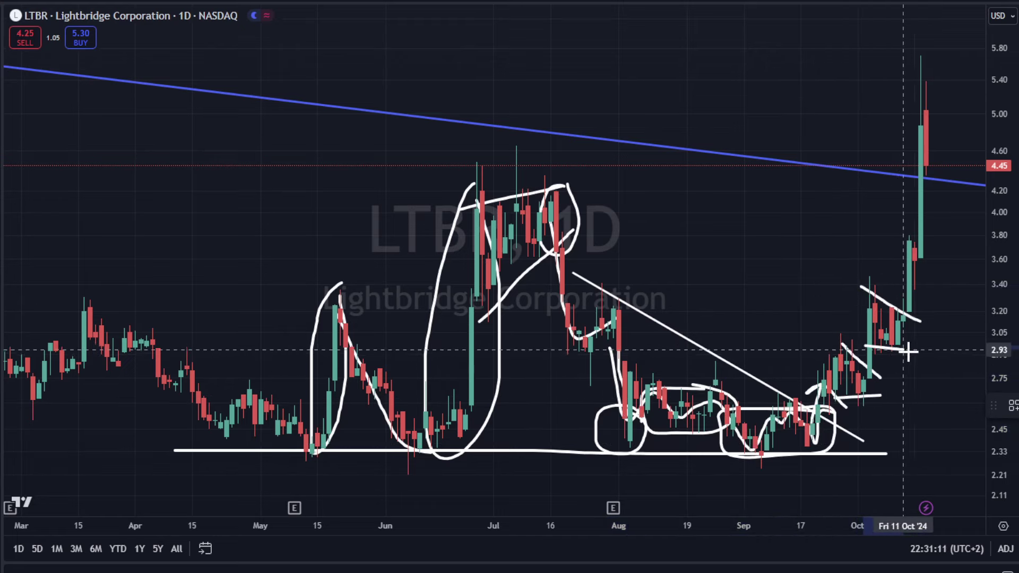
mouse_move(848, 344)
left_mouse_down()
mouse_move(845, 407)
mouse_move(832, 336)
left_mouse_up()
mouse_move(856, 281)
left_mouse_down()
mouse_move(871, 269)
mouse_move(876, 378)
mouse_move(883, 318)
mouse_move(912, 296)
left_mouse_up()
left_click_drag(903, 346, 927, 100)
Undo all the freehand sketches, including a hook near Oct 15, and show All-history monthly candles.
key("ctrl+z")
key("ctrl+z")
key("ctrl+z")
key("ctrl+z")
key("ctrl+z")
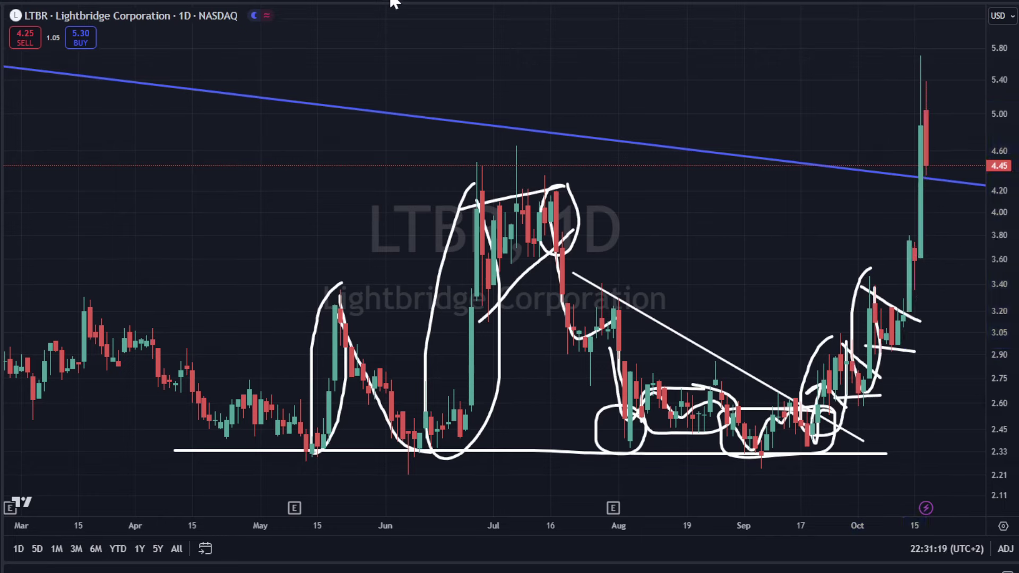
key("ctrl+z")
key("ctrl+z")
key("ctrl+z")
key("ctrl+z")
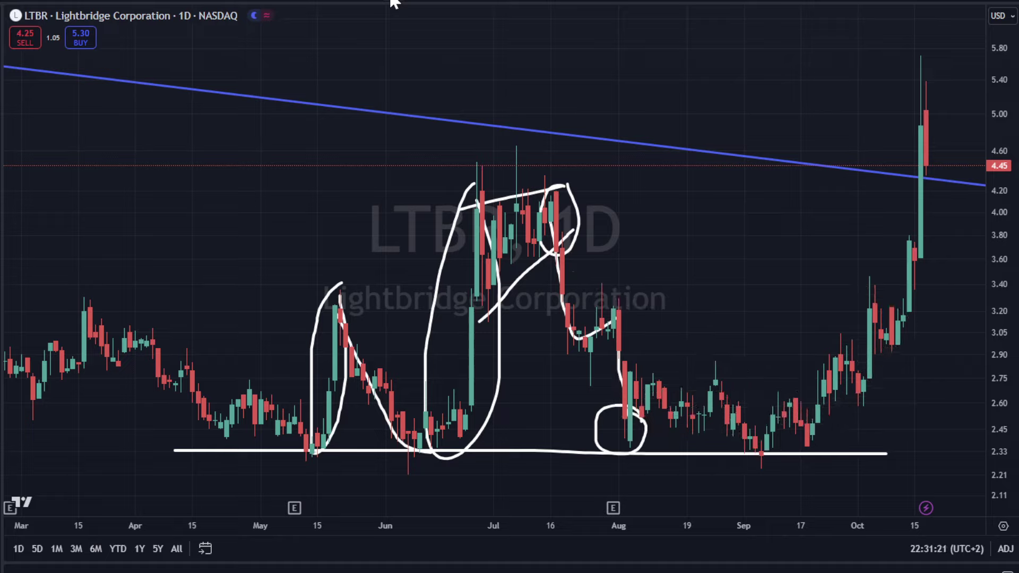
key("ctrl+z")
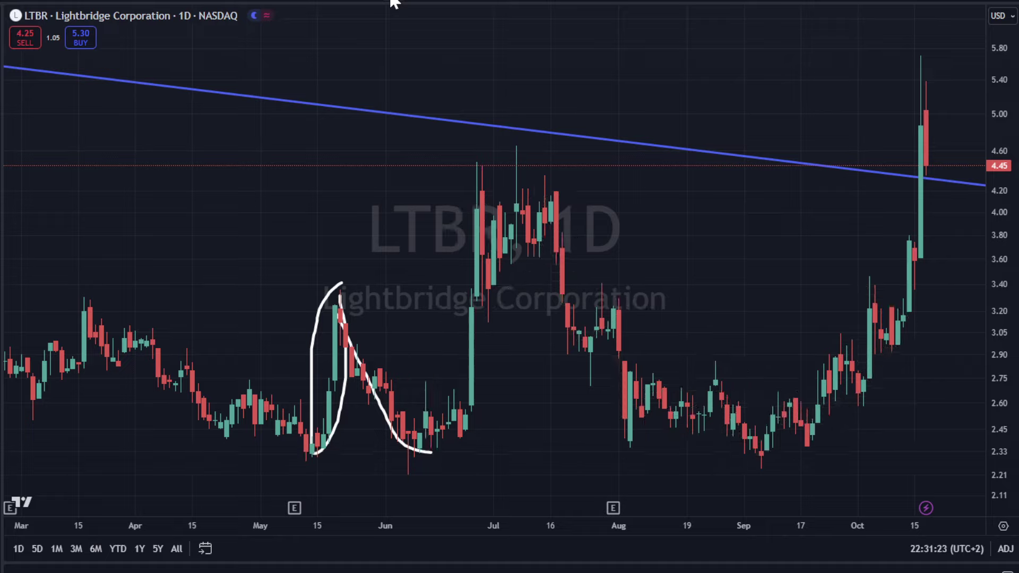
scroll(835, 150, "up", 5)
mouse_move(813, 49)
left_mouse_down()
mouse_move(784, 47)
mouse_move(786, 116)
mouse_move(808, 98)
mouse_move(814, 177)
mouse_move(832, 156)
left_mouse_up()
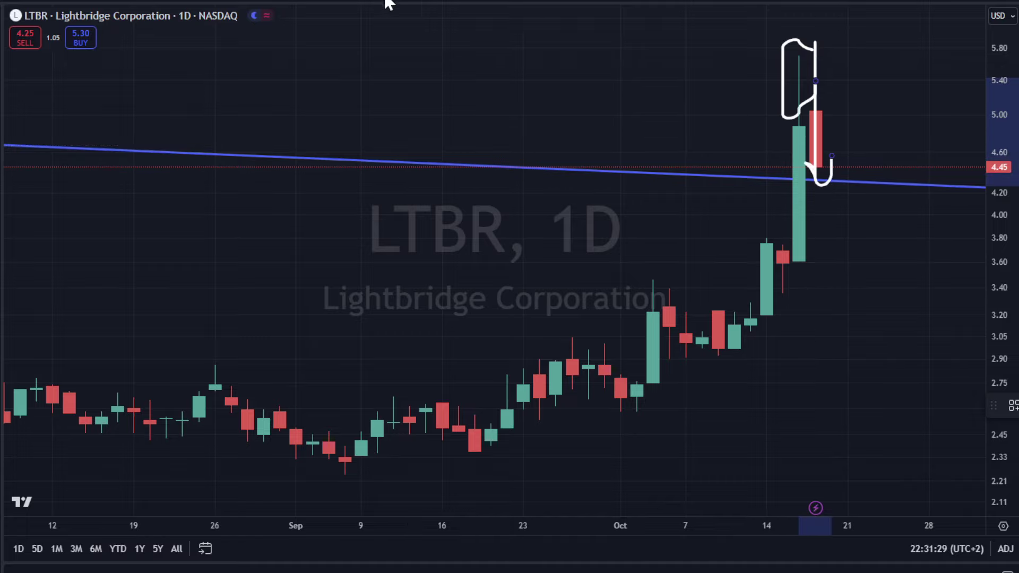
key("ctrl+z")
key("ctrl+z")
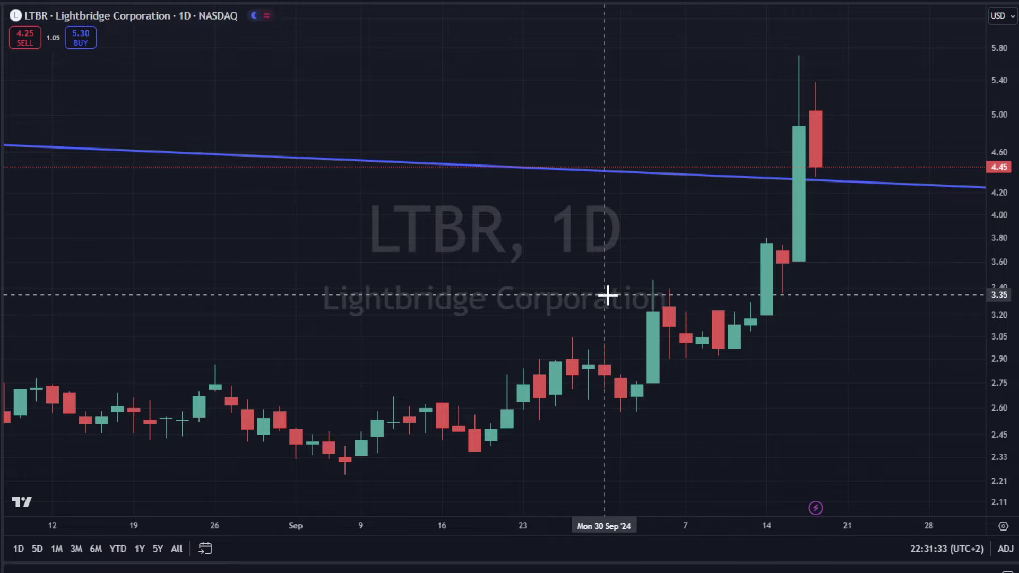
left_click(177, 549)
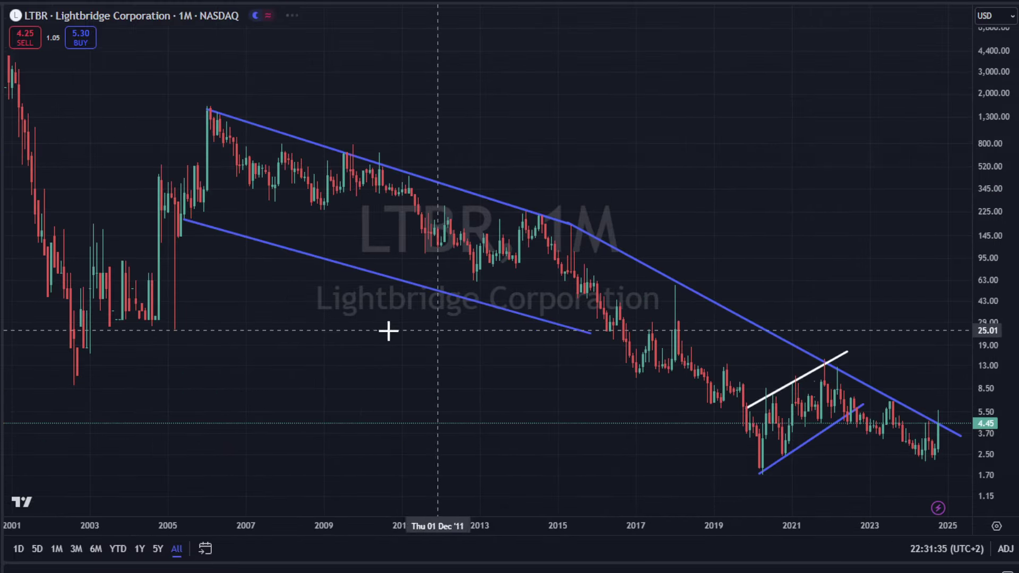
Zoom the monthly chart and loop the multi-year downtrend, then delete the loop.
scroll(388, 331, "up", 5)
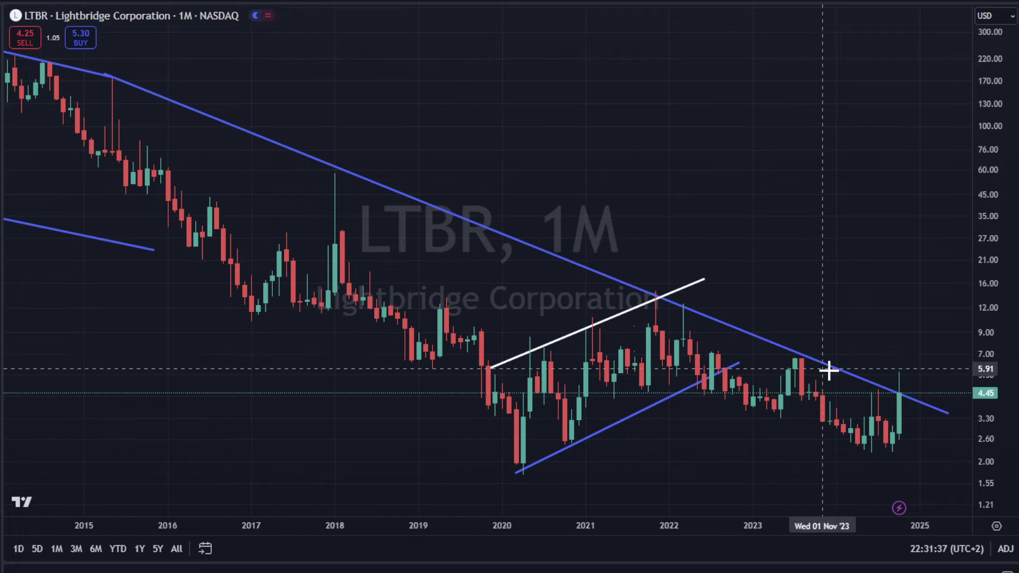
scroll(274, 225, "down", 2)
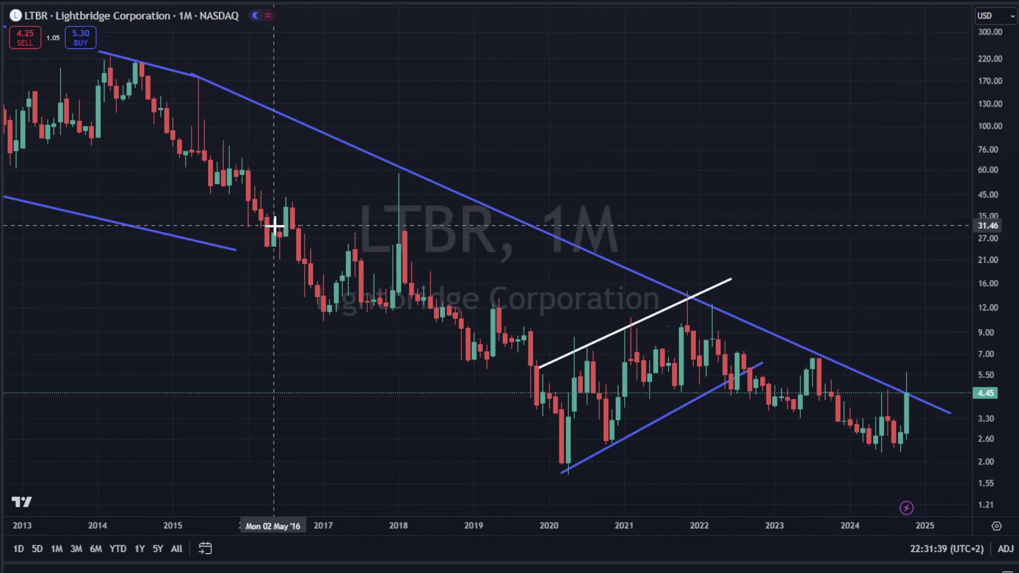
mouse_move(283, 56)
left_mouse_down()
mouse_move(302, 303)
mouse_move(909, 490)
mouse_move(626, 134)
mouse_move(272, 53)
left_mouse_up()
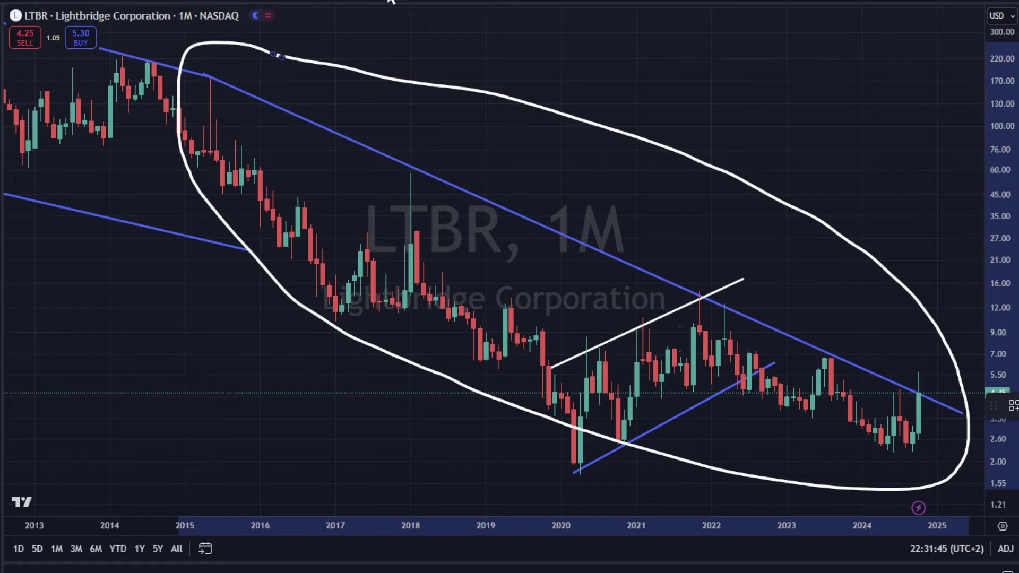
key("Delete")
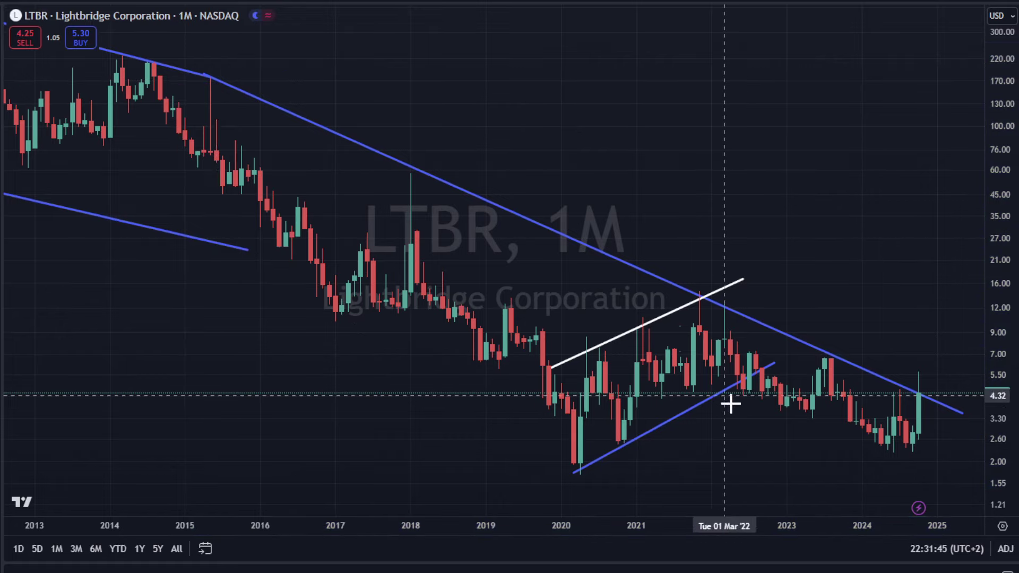
On the weekly 5Y view circle and delete the latest breakout candle, then return to daily 1Y.
left_click(159, 549)
scroll(409, 355, "up", 5)
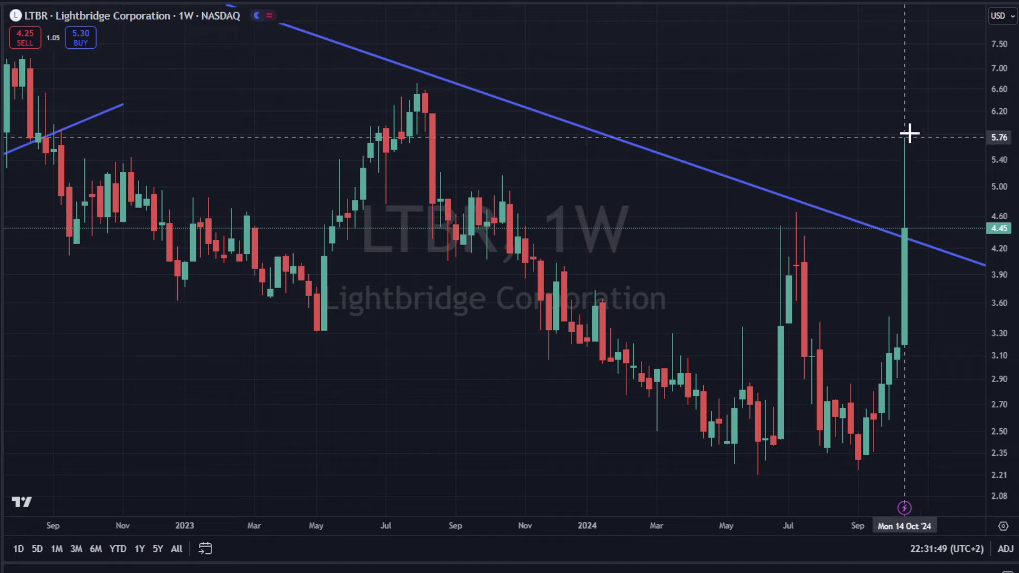
mouse_move(911, 116)
left_mouse_down()
mouse_move(884, 138)
mouse_move(875, 183)
mouse_move(900, 232)
left_mouse_up()
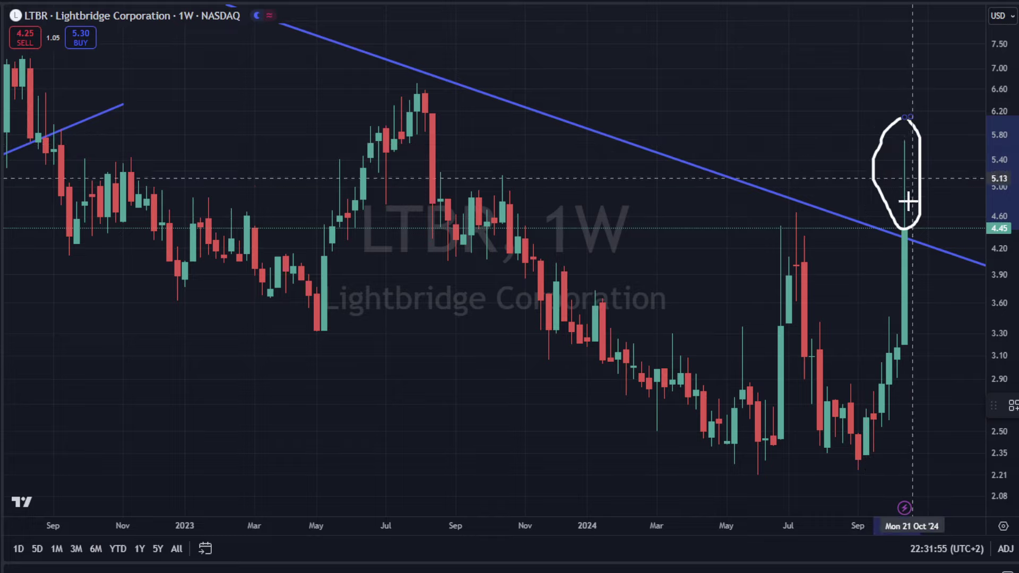
key("Delete")
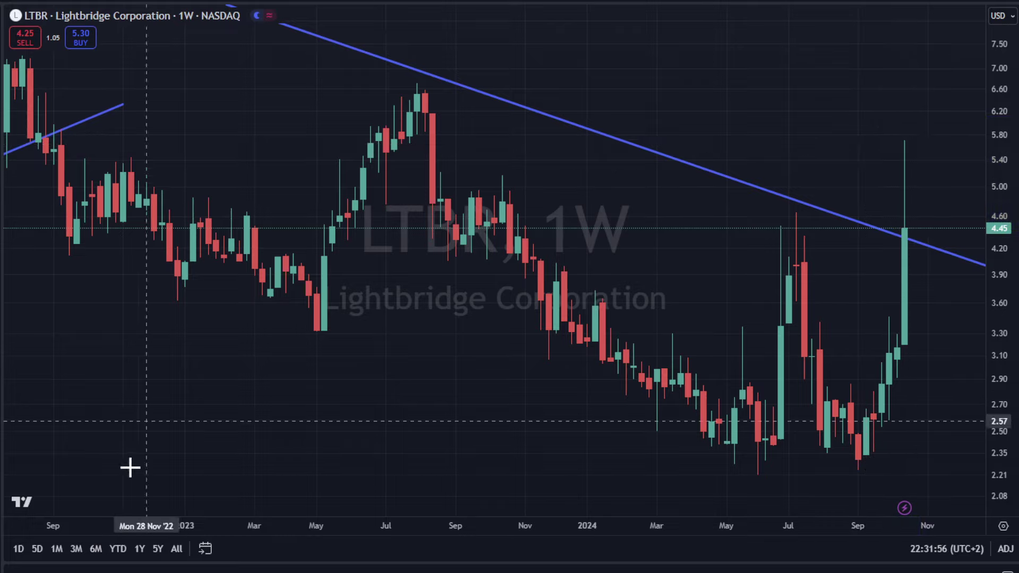
left_click(139, 549)
scroll(416, 312, "up", 5)
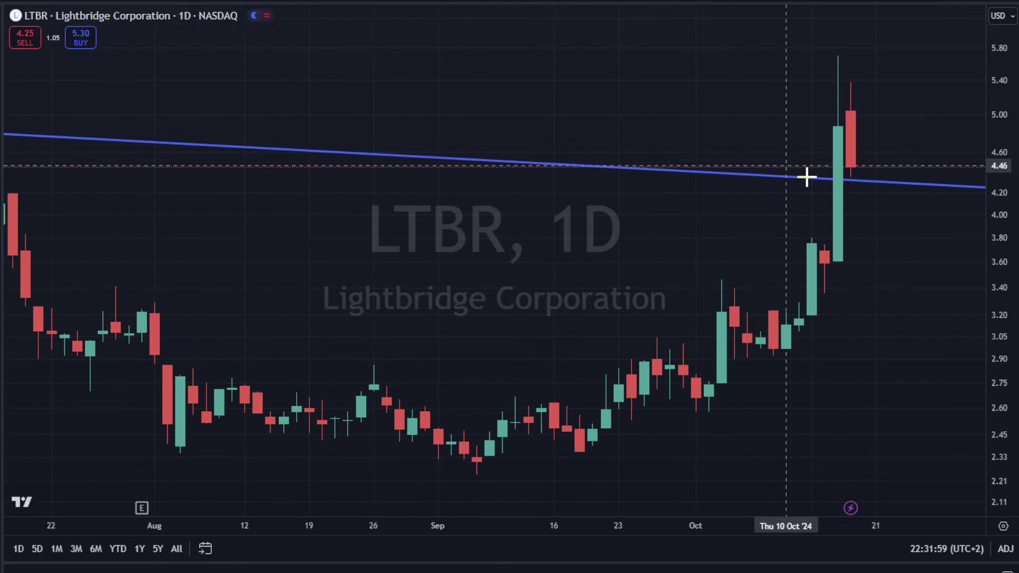
left_click_drag(835, 44, 839, 122)
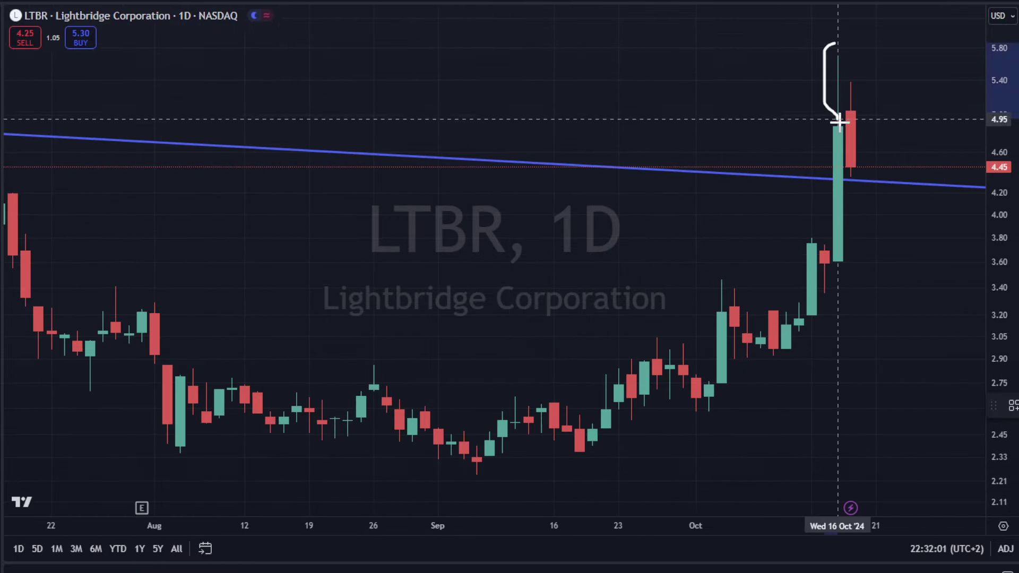
mouse_move(859, 75)
left_mouse_down()
mouse_move(841, 149)
mouse_move(869, 100)
mouse_move(861, 70)
left_mouse_up()
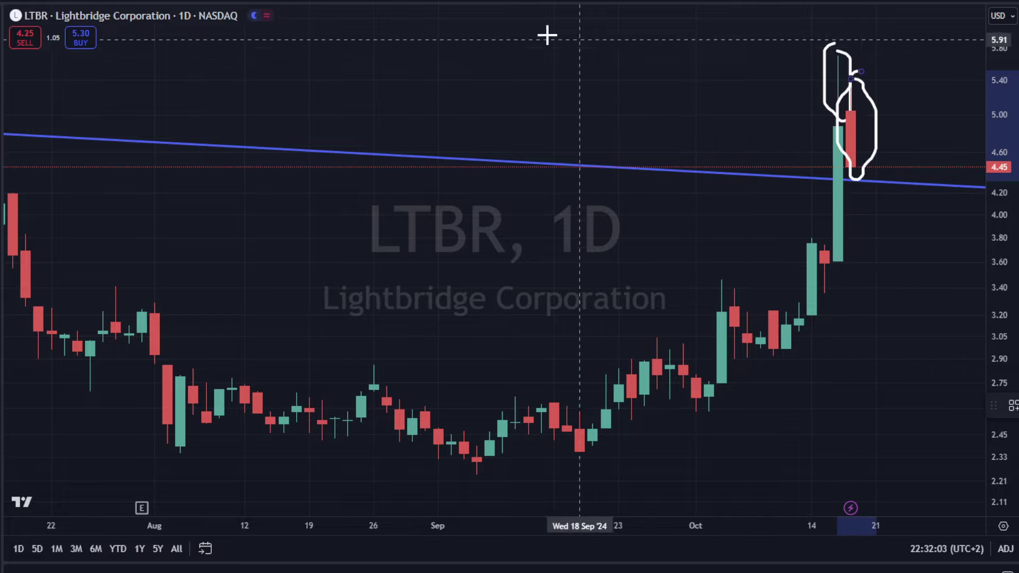
key("ctrl+z")
key("ctrl+z")
left_click(177, 549)
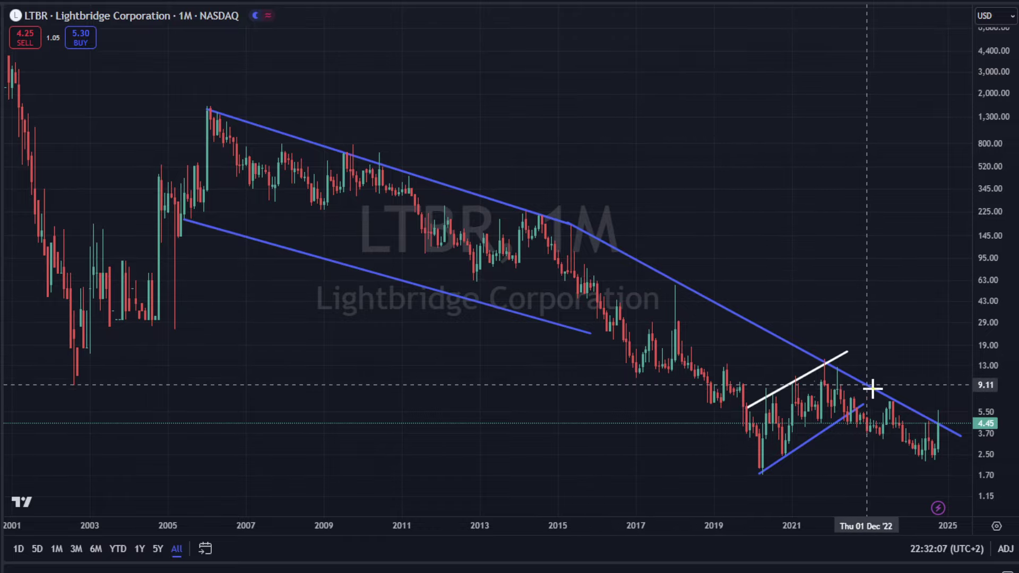
scroll(946, 425, "up", 5)
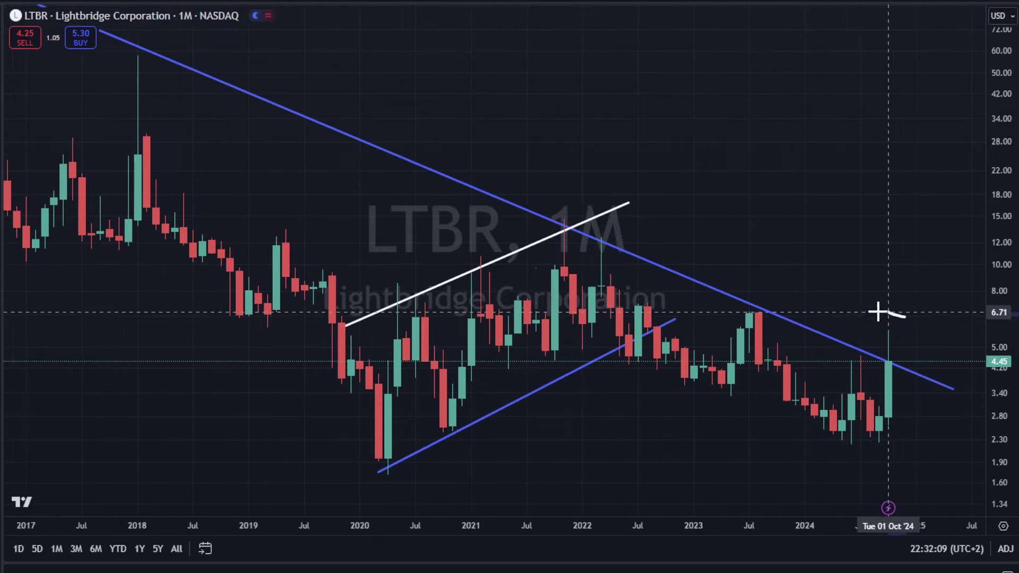
mouse_move(906, 317)
left_mouse_down()
mouse_move(884, 372)
mouse_move(860, 304)
left_mouse_up()
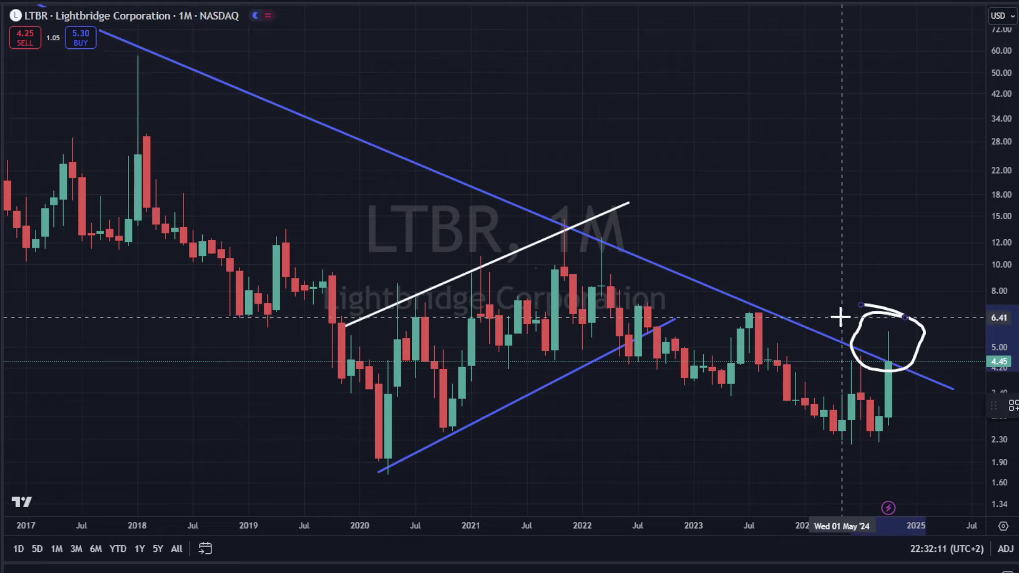
key("Delete")
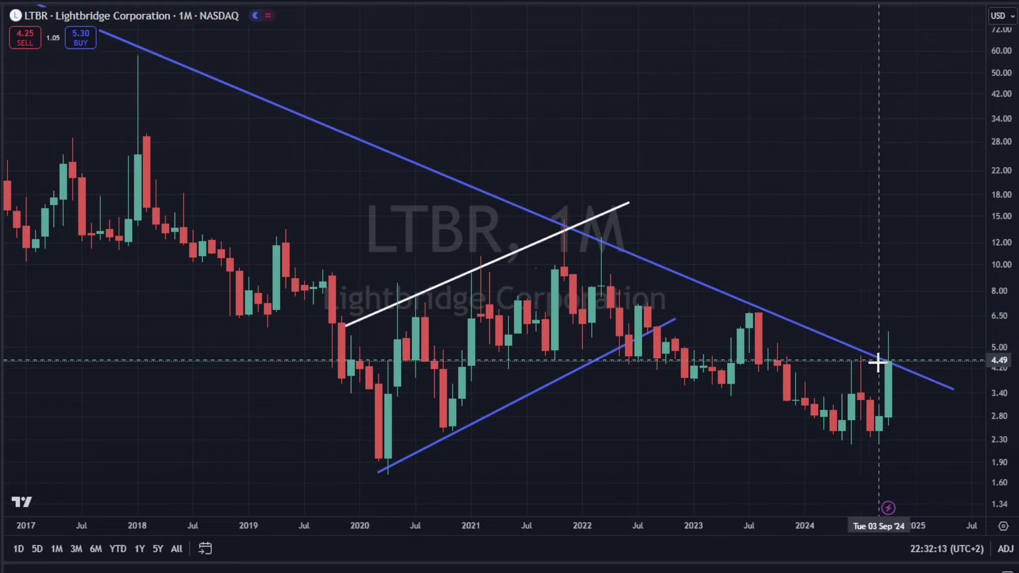
left_click(139, 548)
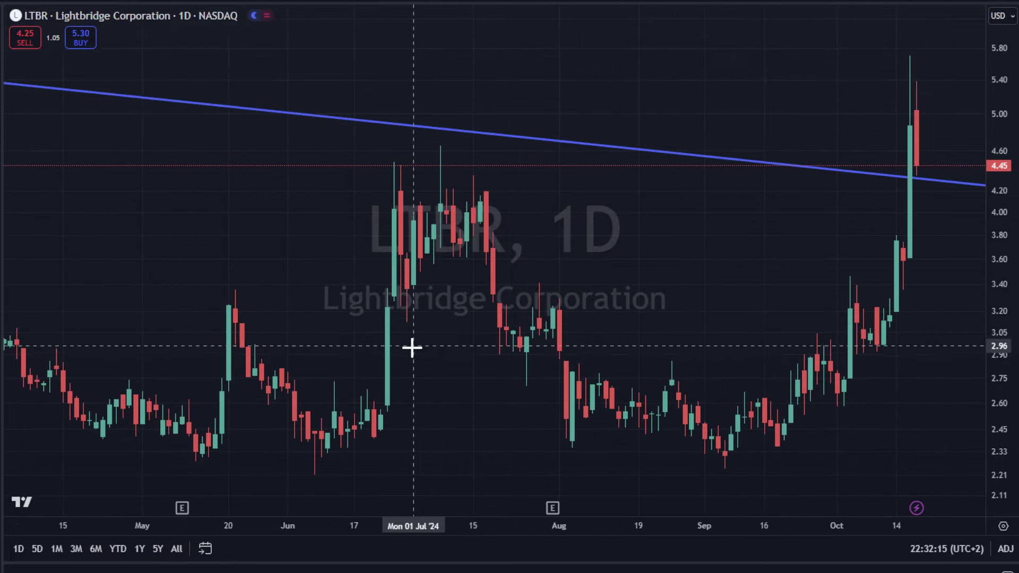
scroll(412, 348, "up", 5)
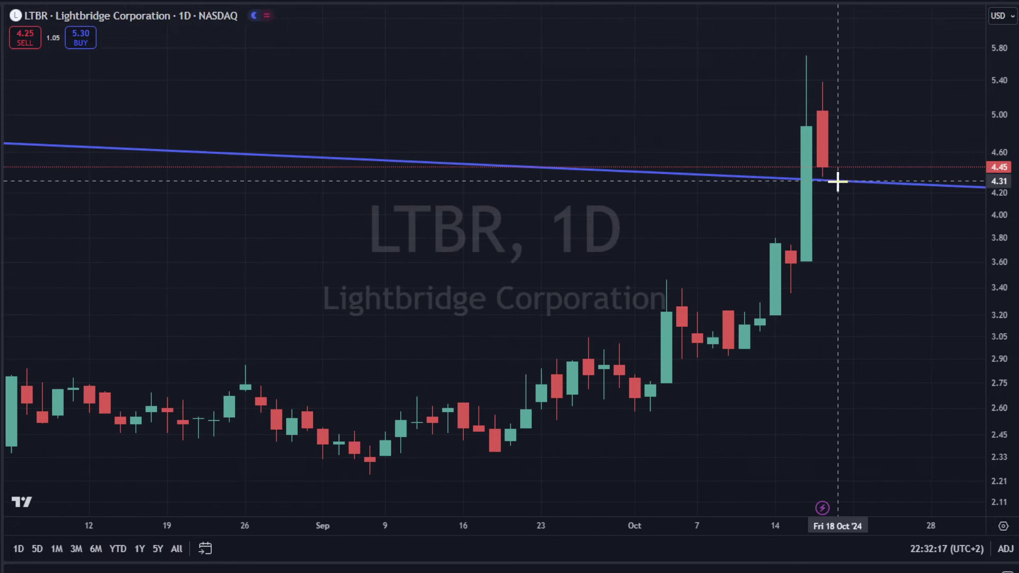
mouse_move(845, 182)
left_mouse_down()
mouse_move(865, 85)
mouse_move(926, 113)
mouse_move(734, 103)
mouse_move(764, 175)
mouse_move(958, 151)
mouse_move(874, 84)
mouse_move(835, 157)
mouse_move(866, 8)
mouse_move(904, 66)
left_mouse_up()
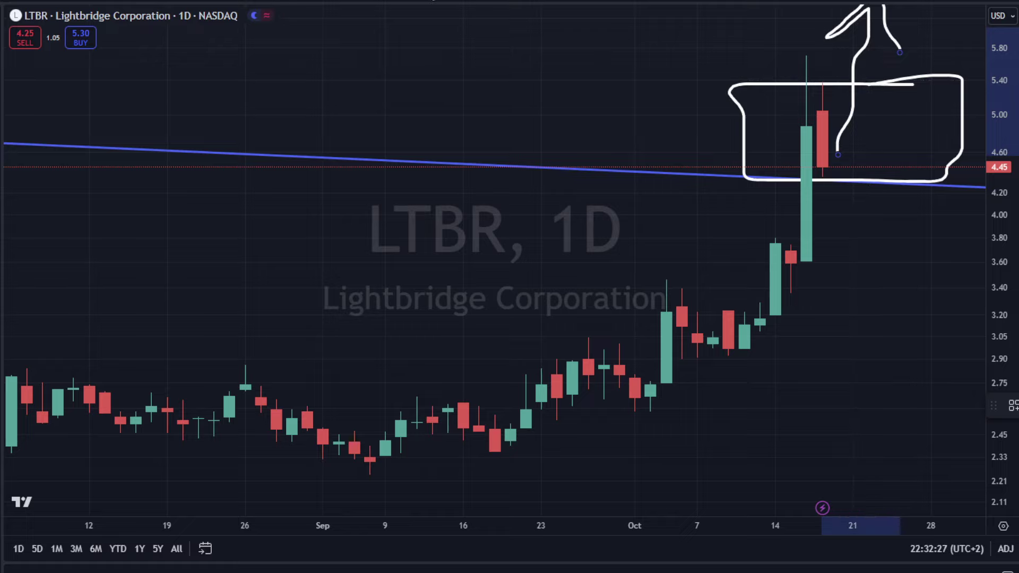
key("Delete")
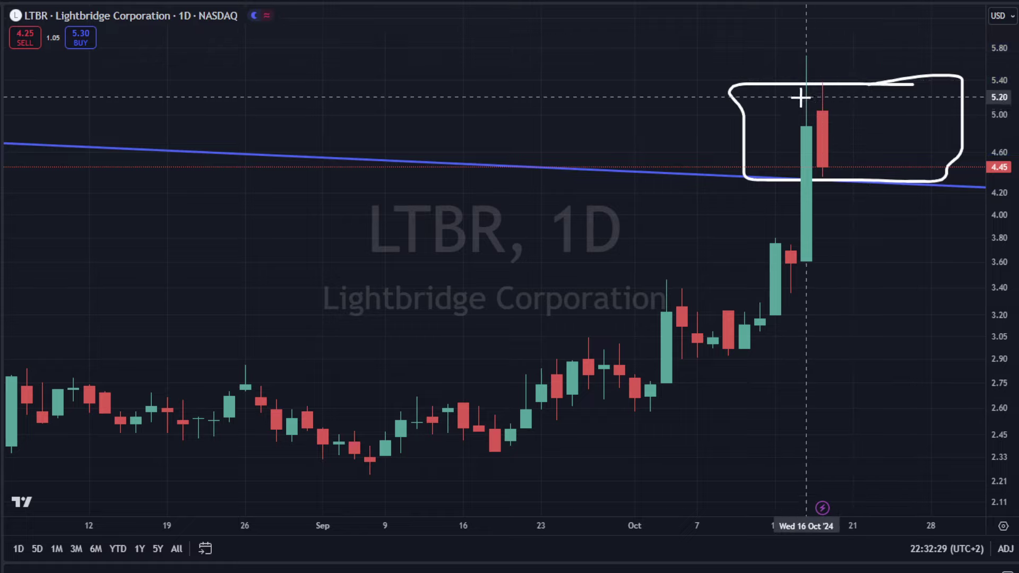
mouse_move(814, 106)
left_mouse_down()
mouse_move(846, 146)
mouse_move(979, 211)
left_mouse_up()
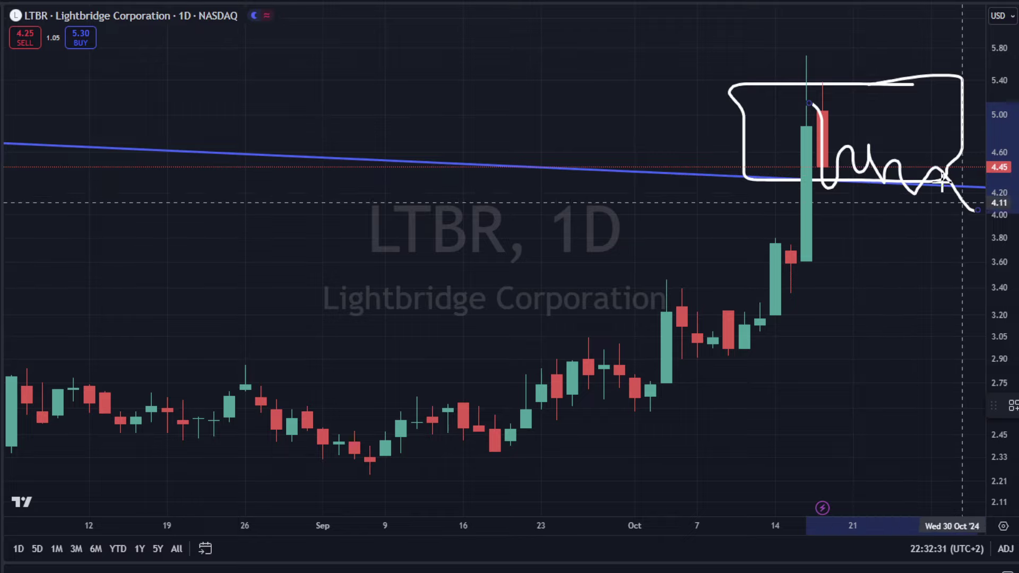
left_click_drag(808, 101, 986, 187)
left_click_drag(813, 190, 986, 214)
left_click_drag(962, 180, 963, 23)
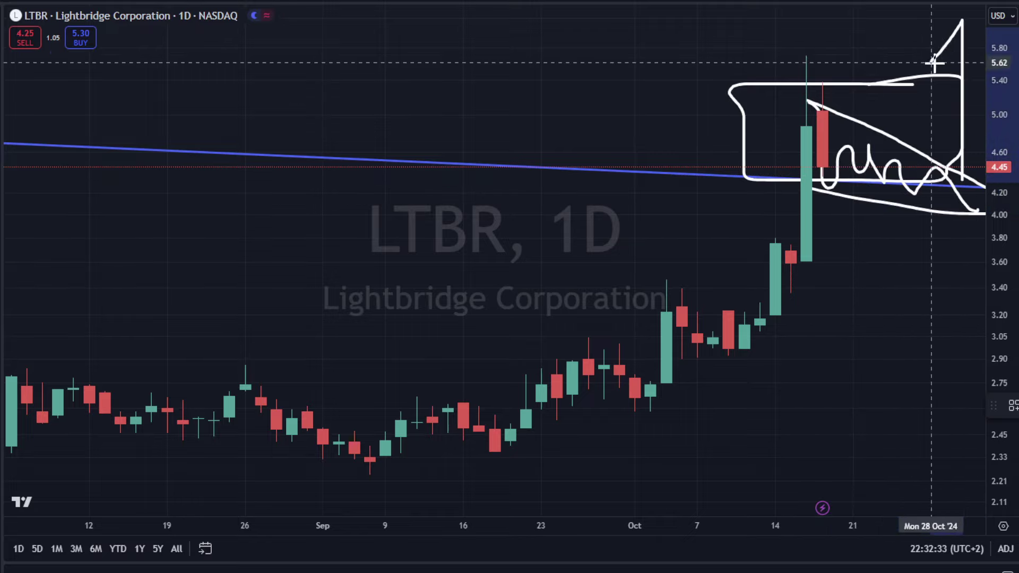
key("ctrl+z")
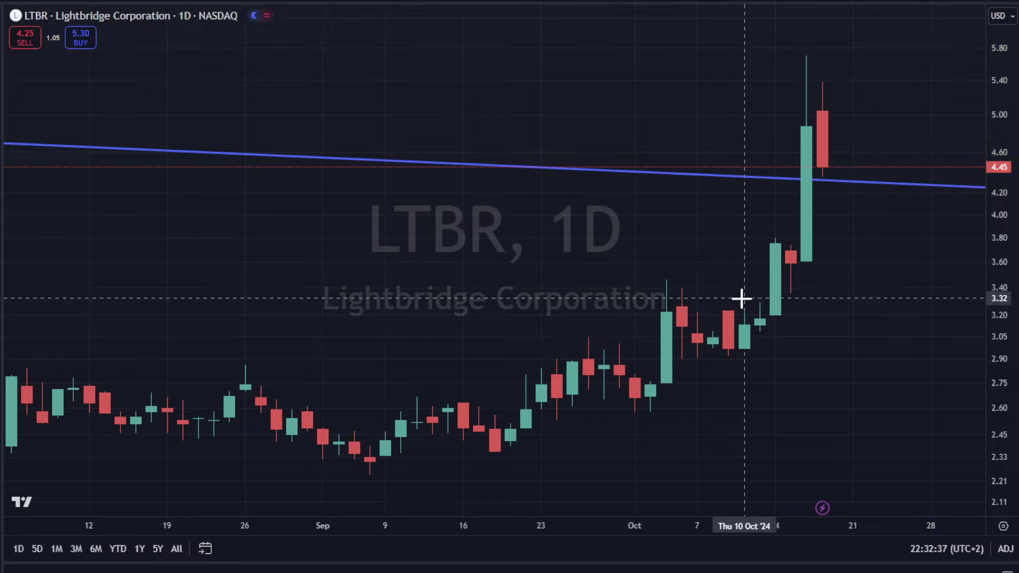
mouse_move(742, 298)
left_mouse_down()
mouse_move(644, 329)
mouse_move(759, 317)
left_mouse_up()
scroll(666, 350, "down", 2)
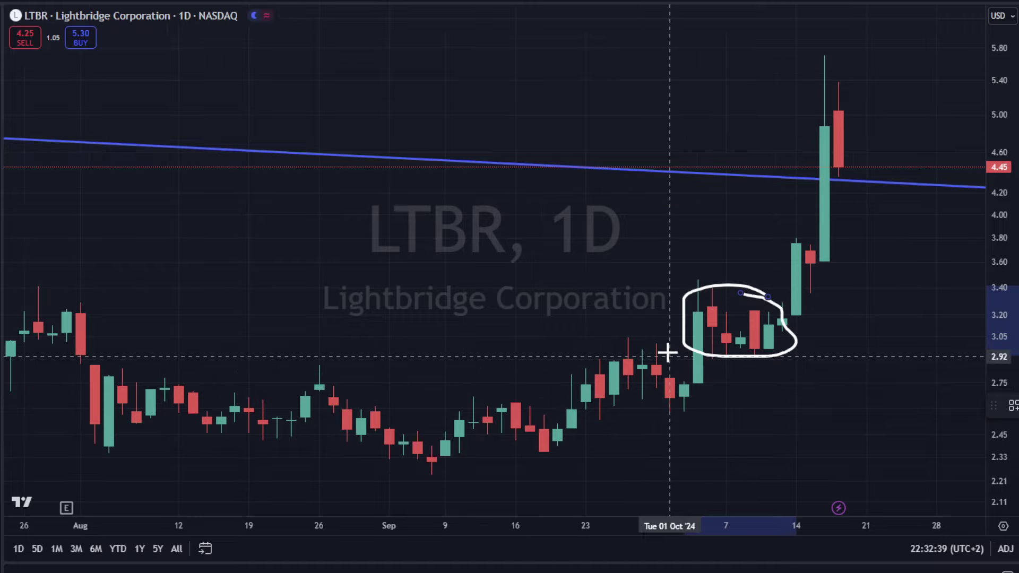
mouse_move(669, 348)
left_mouse_down()
mouse_move(610, 354)
mouse_move(673, 417)
mouse_move(690, 361)
left_mouse_up()
mouse_move(529, 391)
left_mouse_down()
mouse_move(489, 432)
mouse_move(571, 420)
mouse_move(530, 393)
left_mouse_up()
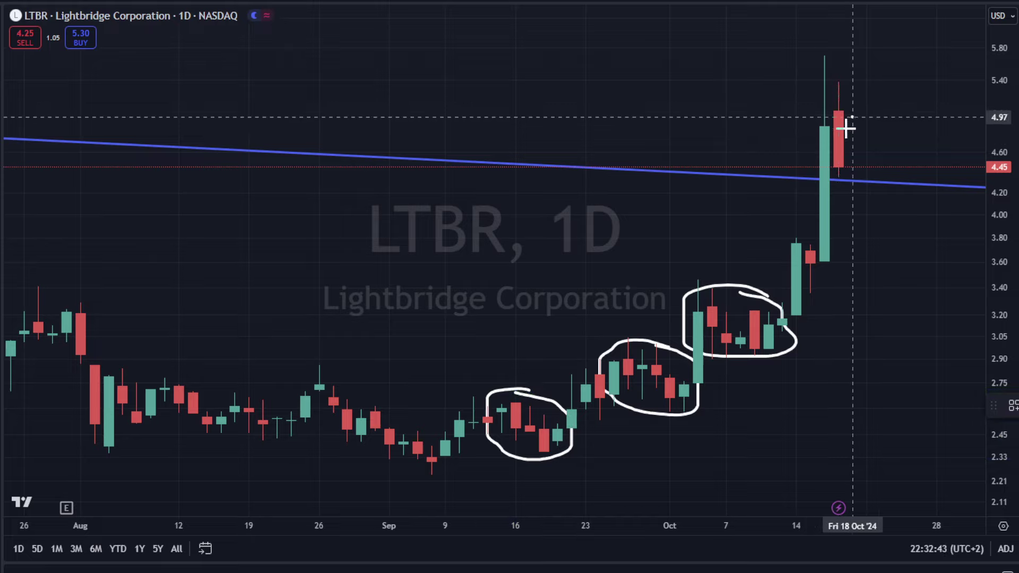
mouse_move(852, 121)
left_mouse_down()
mouse_move(891, 146)
mouse_move(923, 187)
left_mouse_up()
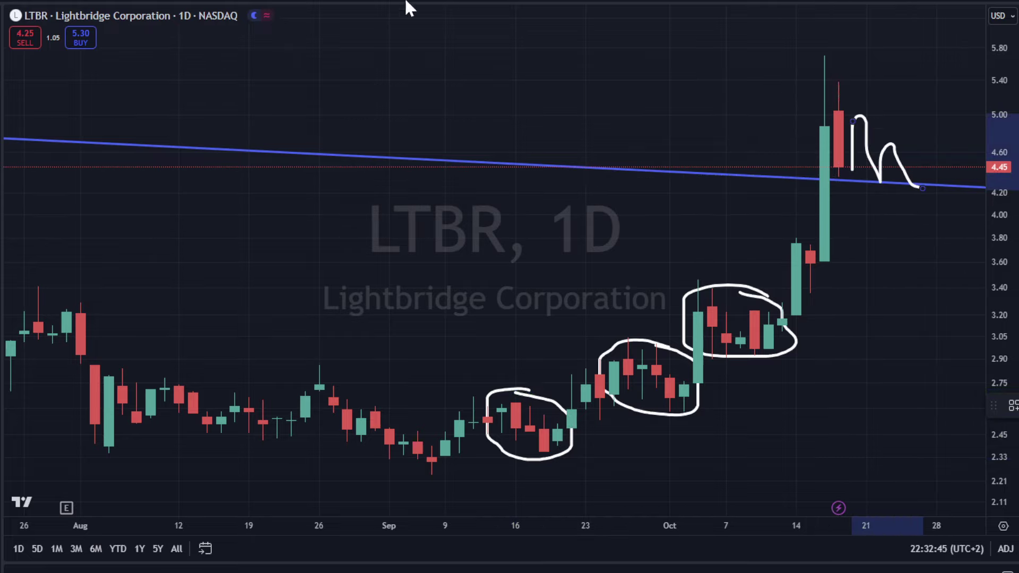
key("Delete")
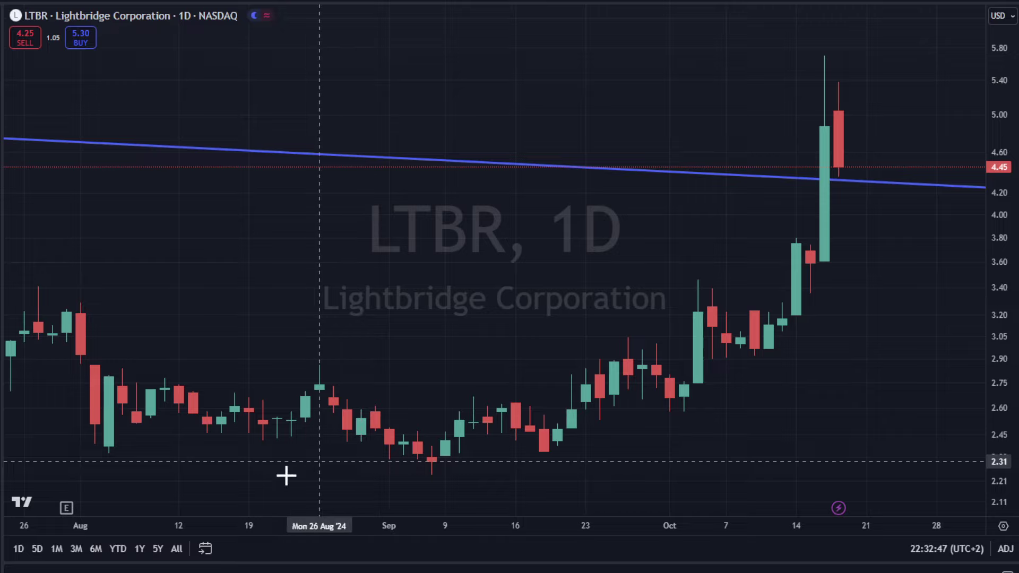
left_click(175, 548)
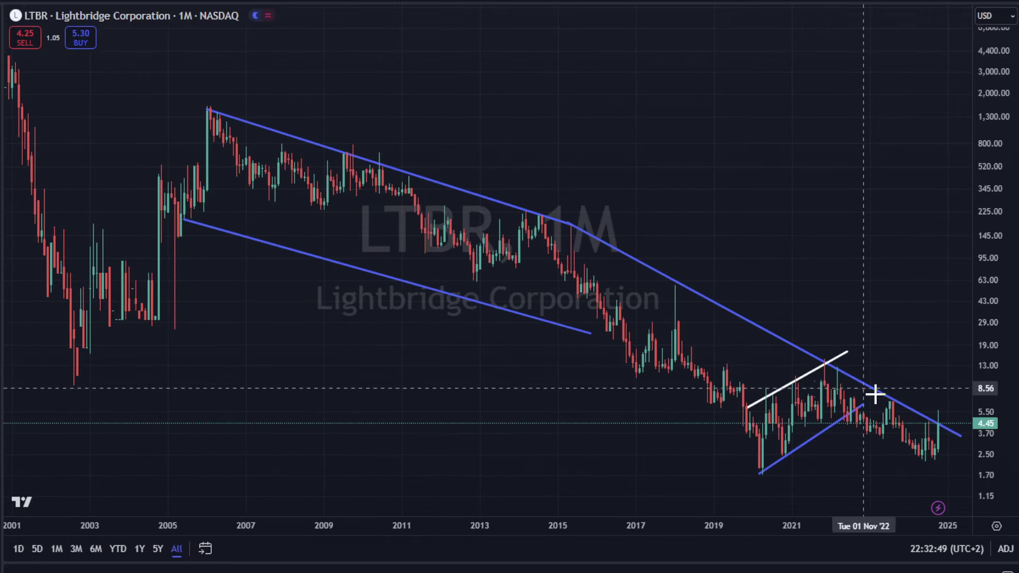
scroll(956, 430, "up", 5)
mouse_move(920, 352)
left_mouse_down()
mouse_move(879, 366)
mouse_move(941, 366)
left_mouse_up()
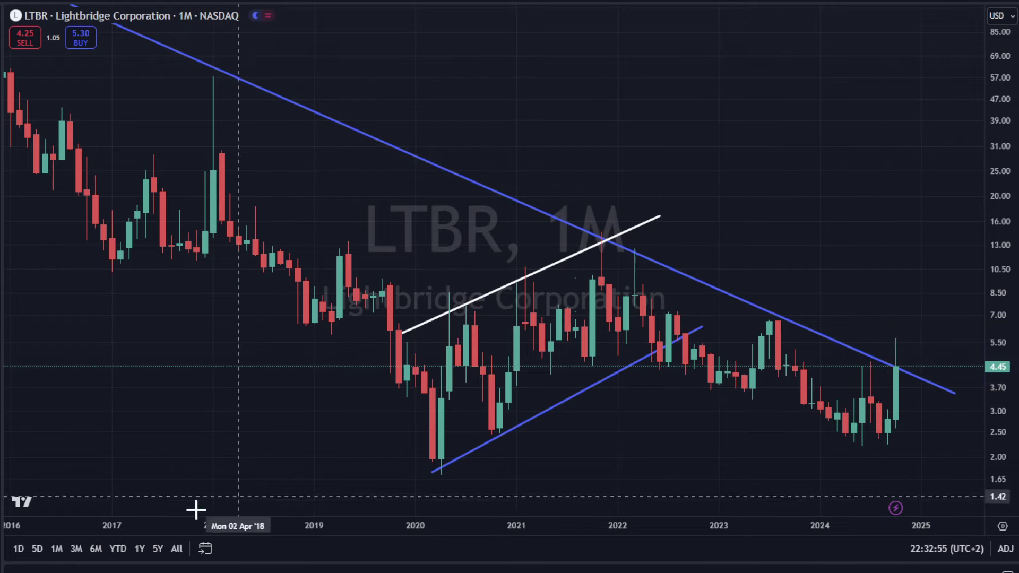
left_click(139, 550)
scroll(885, 165, "up", 4)
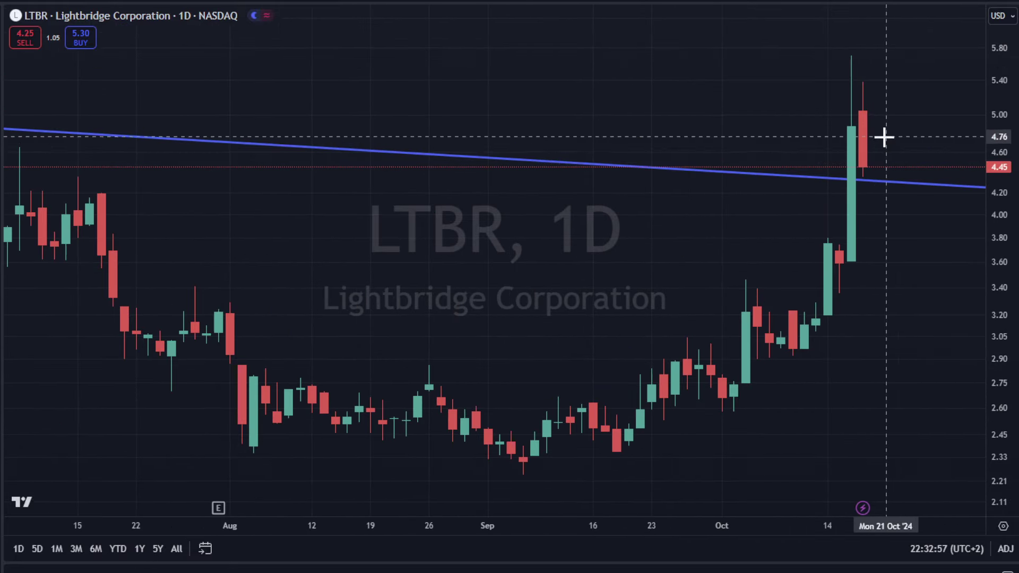
mouse_move(886, 140)
left_mouse_down()
mouse_move(914, 332)
mouse_move(956, 249)
left_mouse_up()
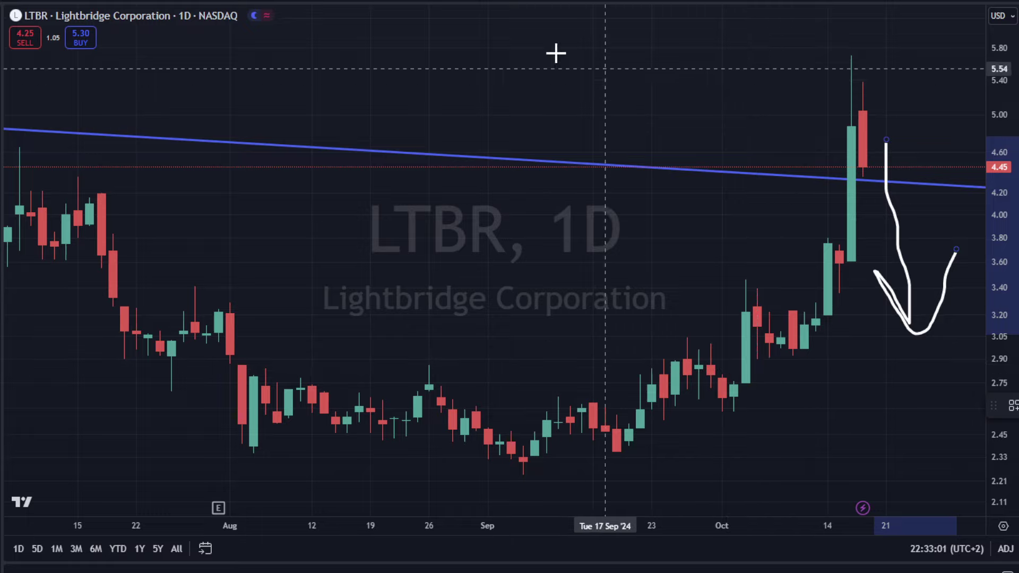
key("Delete")
mouse_move(919, 132)
left_mouse_down()
mouse_move(867, 133)
mouse_move(875, 272)
mouse_move(937, 115)
mouse_move(898, 124)
left_mouse_up()
mouse_move(945, 234)
left_mouse_down()
mouse_move(935, 336)
mouse_move(974, 268)
mouse_move(945, 232)
left_mouse_up()
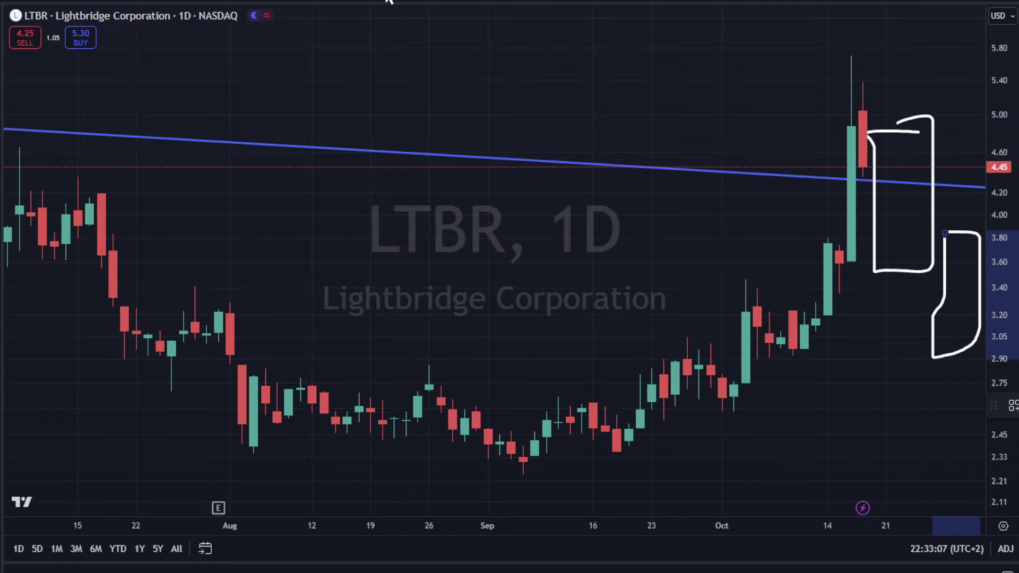
key("ctrl+z")
key("ctrl+z")
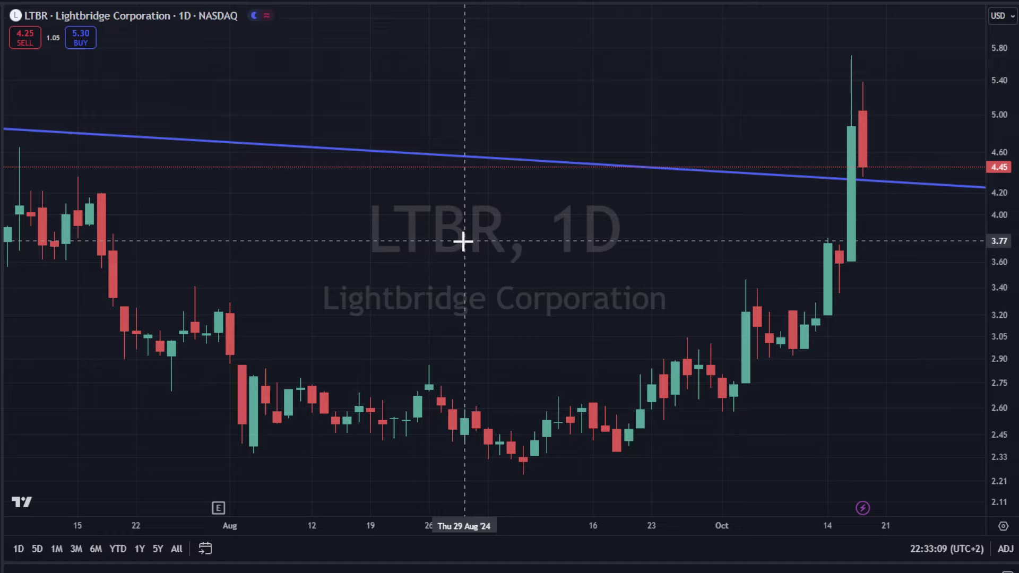